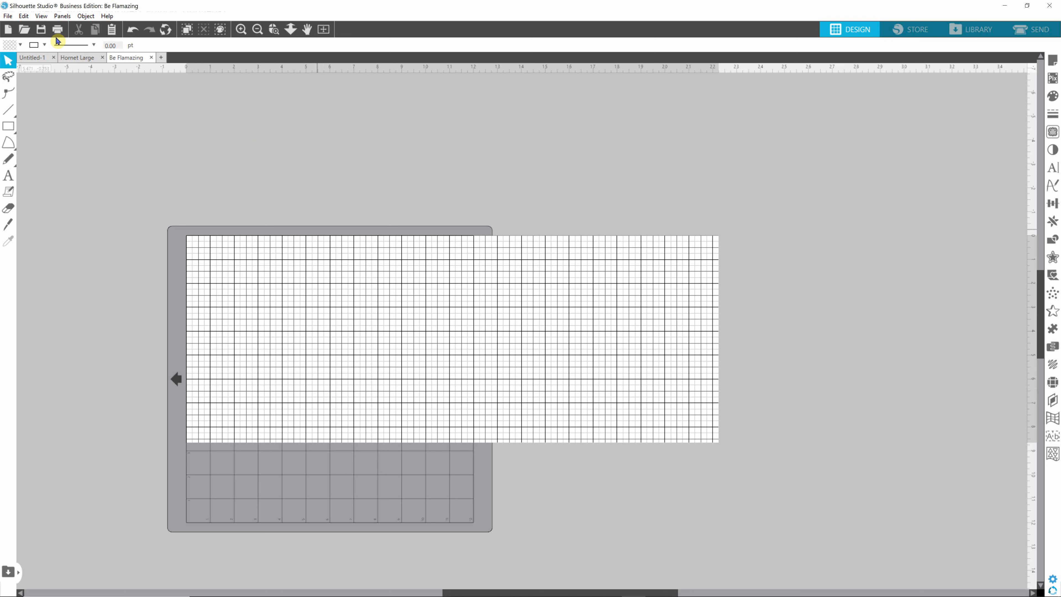
Open the file Be Flamazing.svg from the Miscellaneous design folder
click(8, 17)
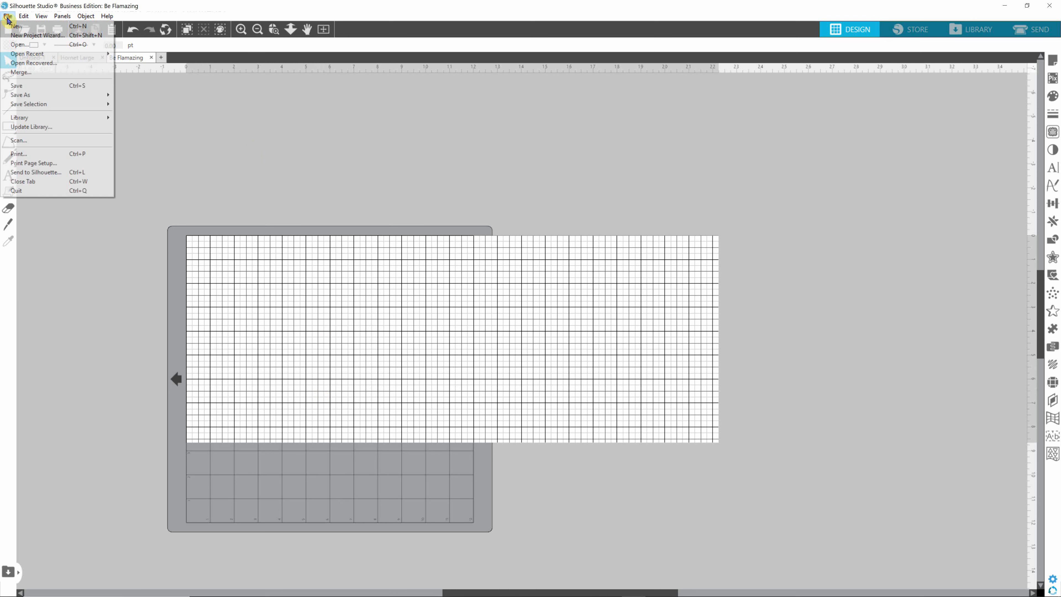
click(21, 45)
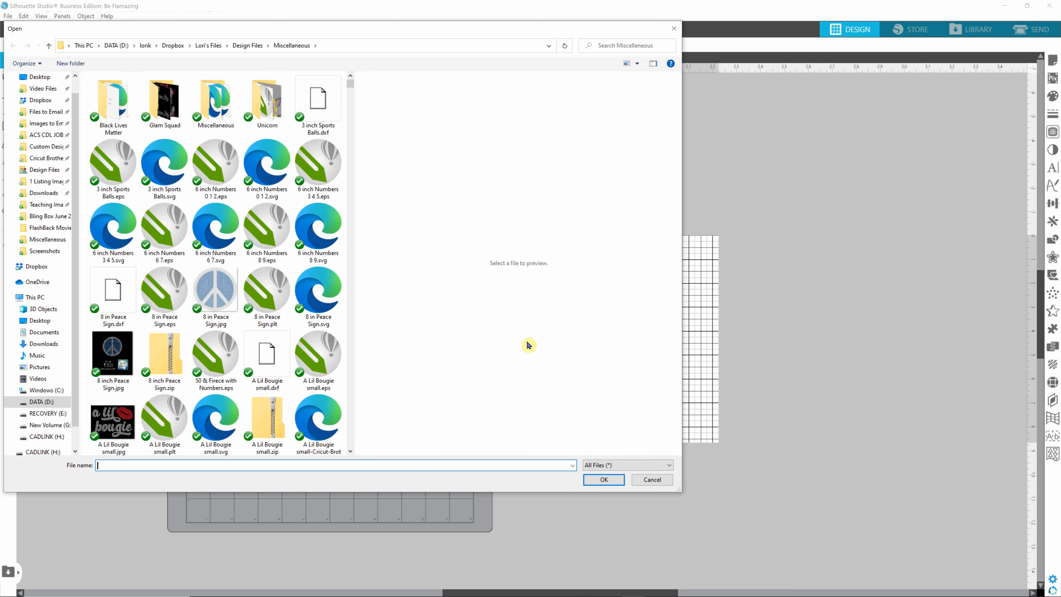
text(be)
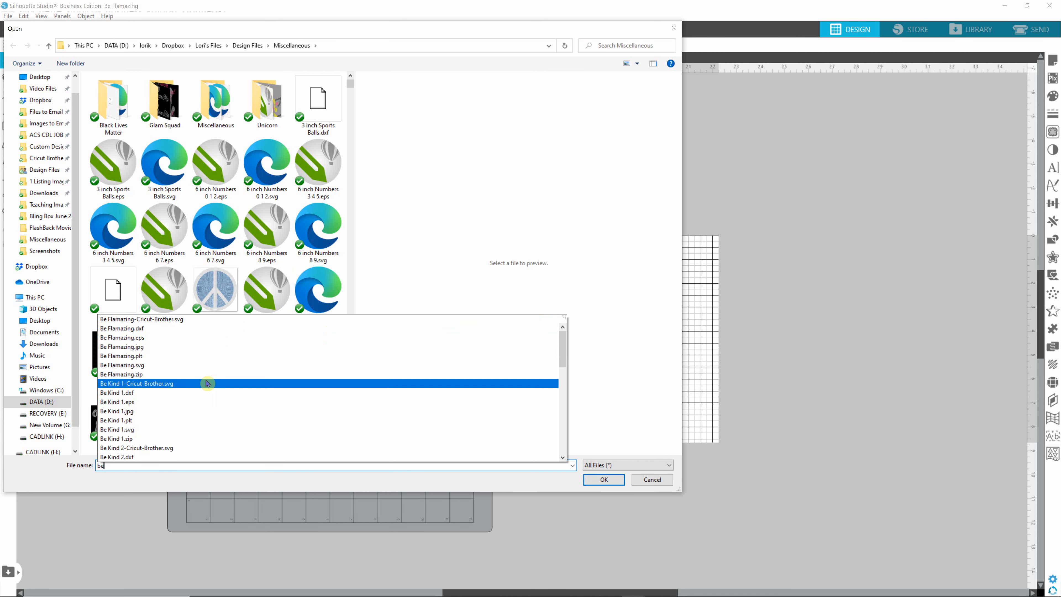
click(176, 365)
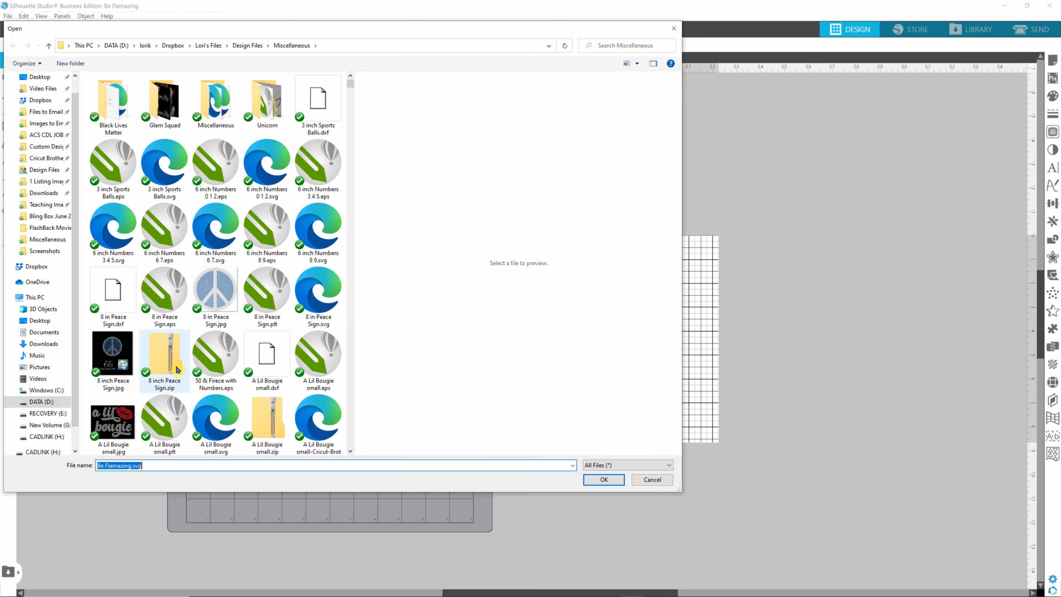
click(597, 480)
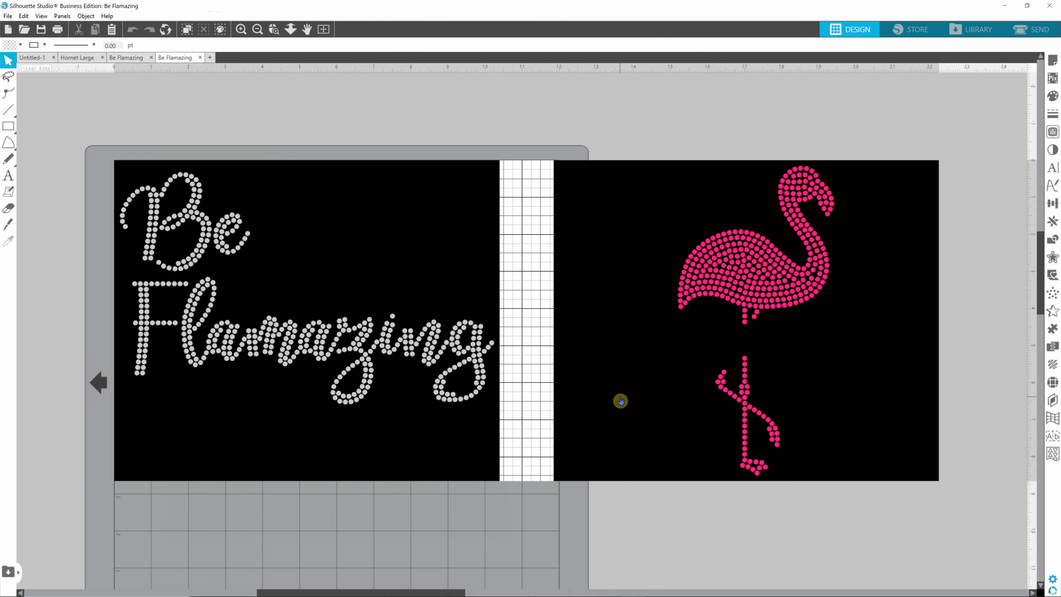
Move the whole grouped design up and to the left on the page, and ungroup it
scroll(620, 401, down, 2)
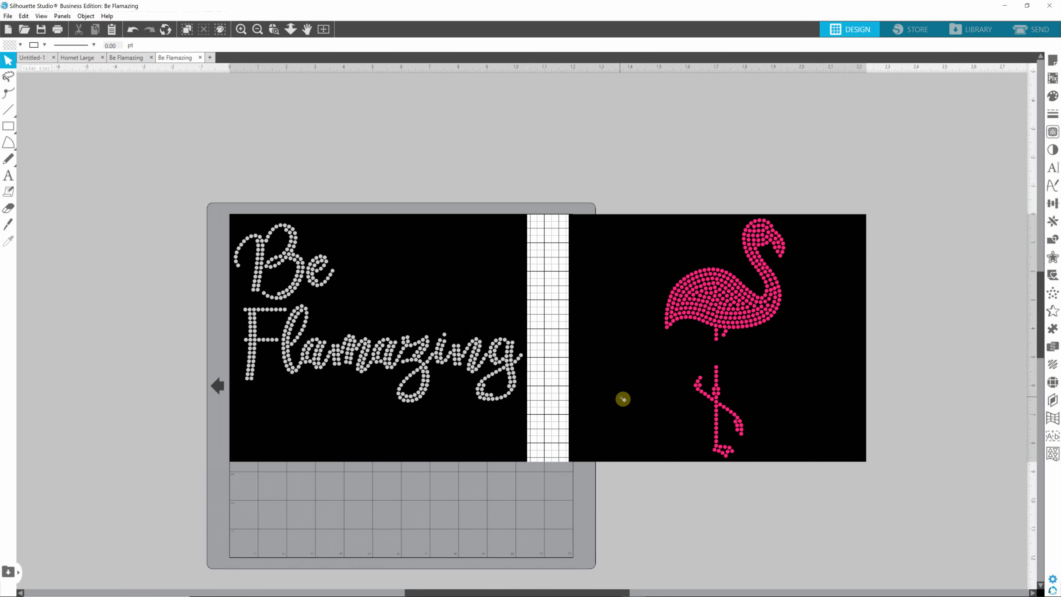
scroll(623, 399, down, 1)
scroll(622, 399, up, 2)
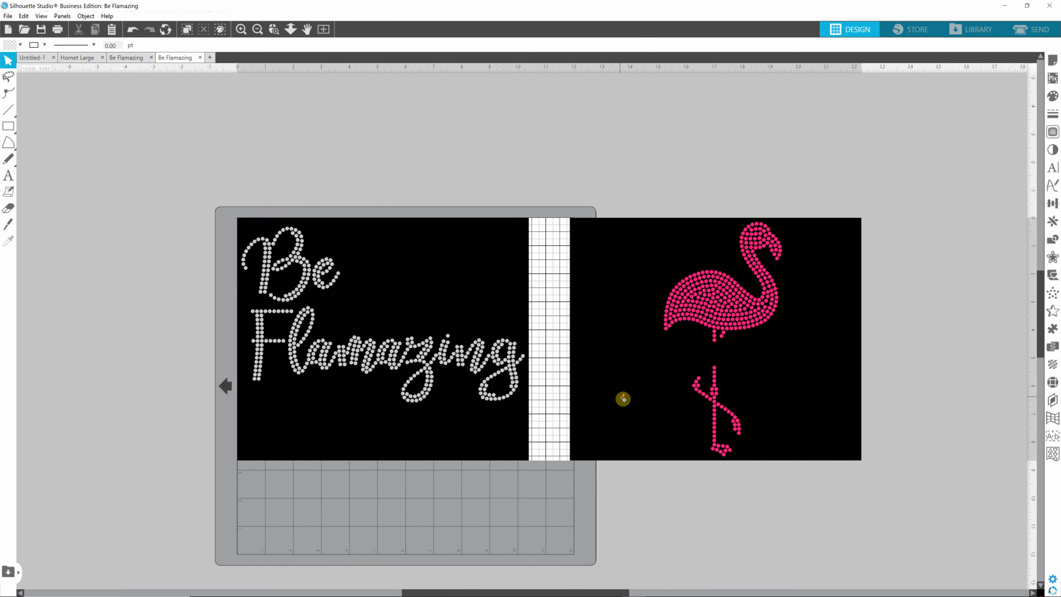
scroll(623, 398, down, 1)
scroll(622, 399, up, 1)
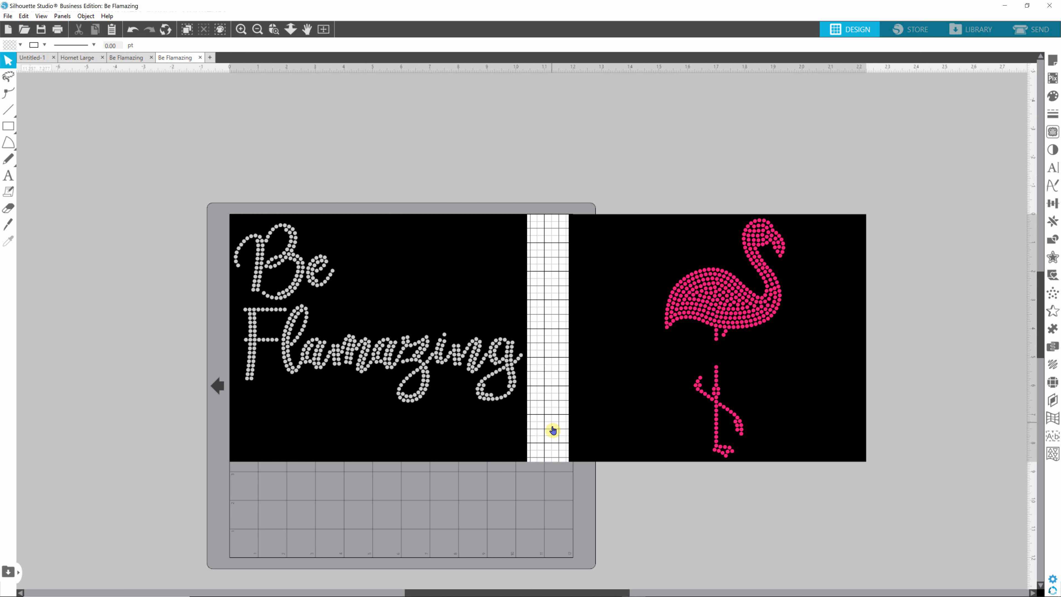
drag(668, 402, 631, 350)
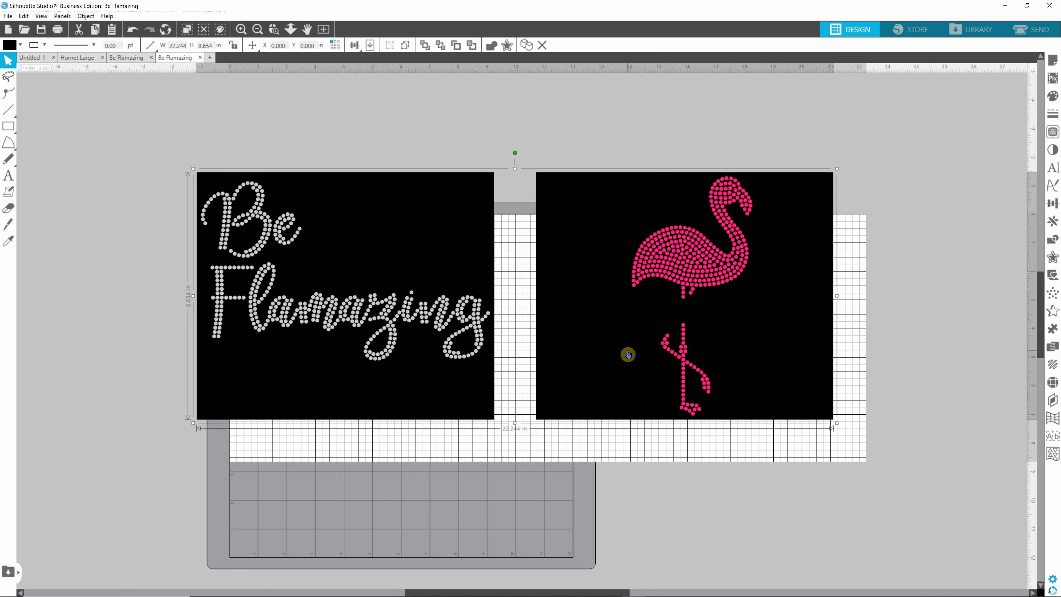
right_click(613, 358)
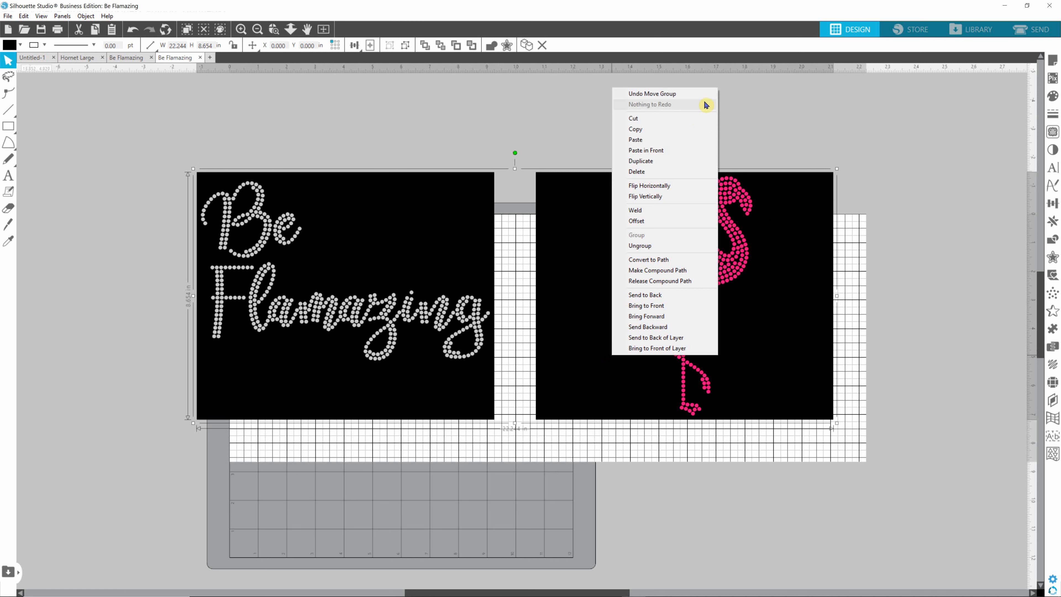
click(651, 246)
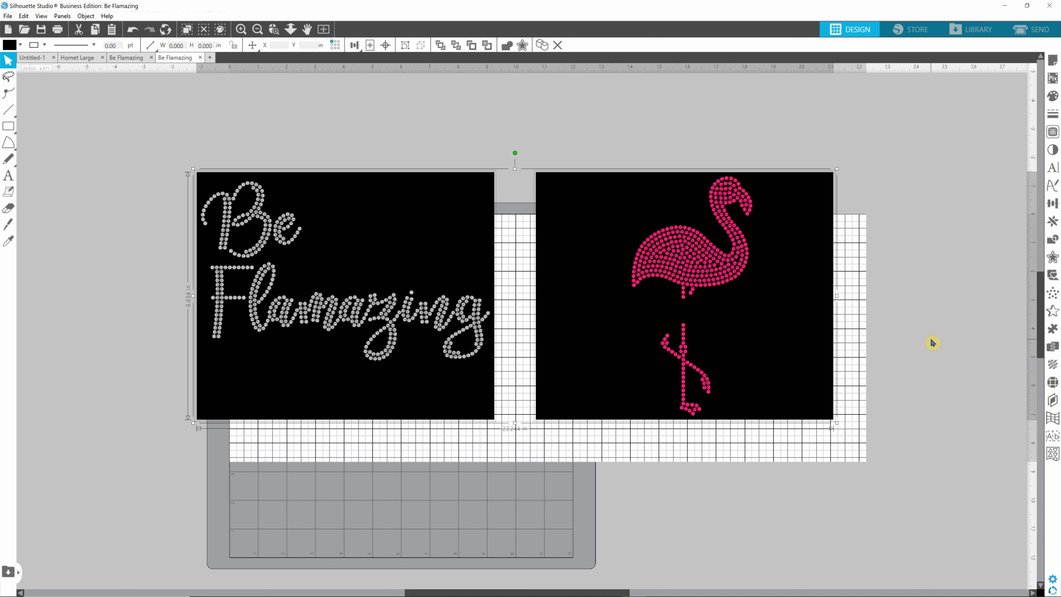
click(932, 343)
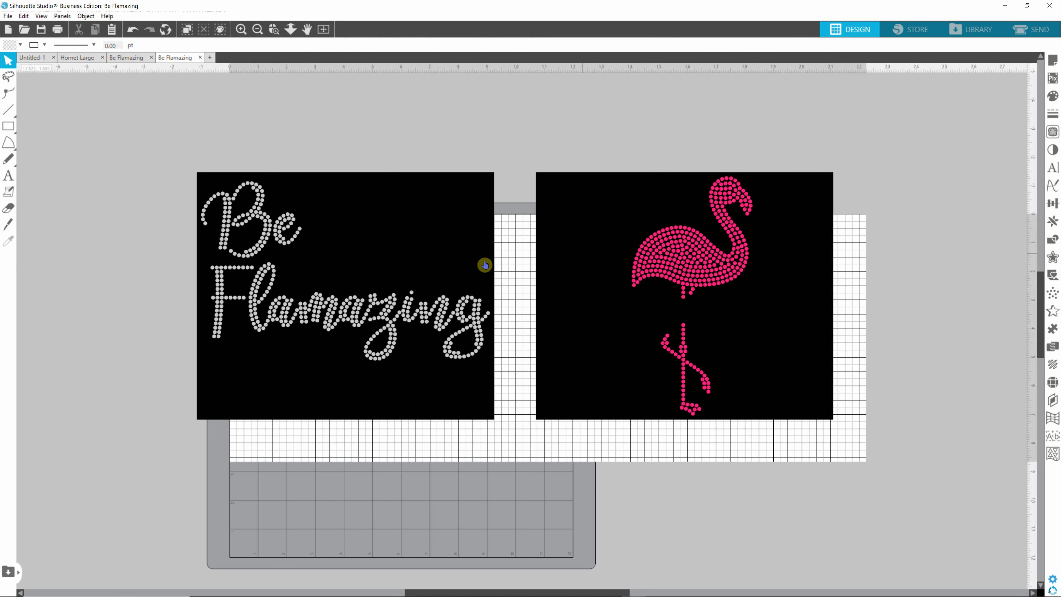
Delete the two black background rectangles behind the lettering and the flamingo
click(450, 249)
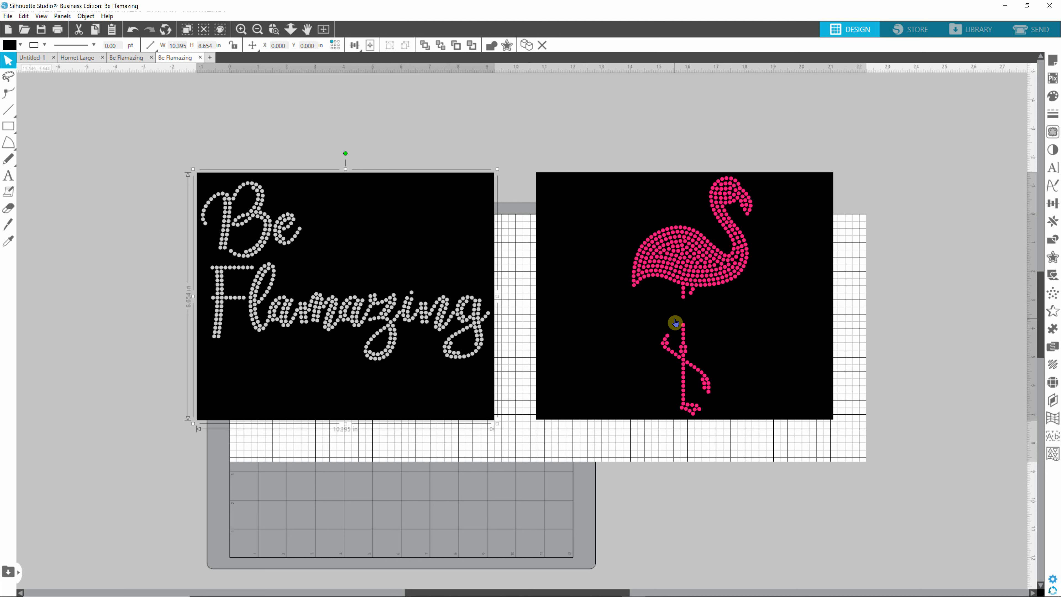
key(Delete)
click(627, 302)
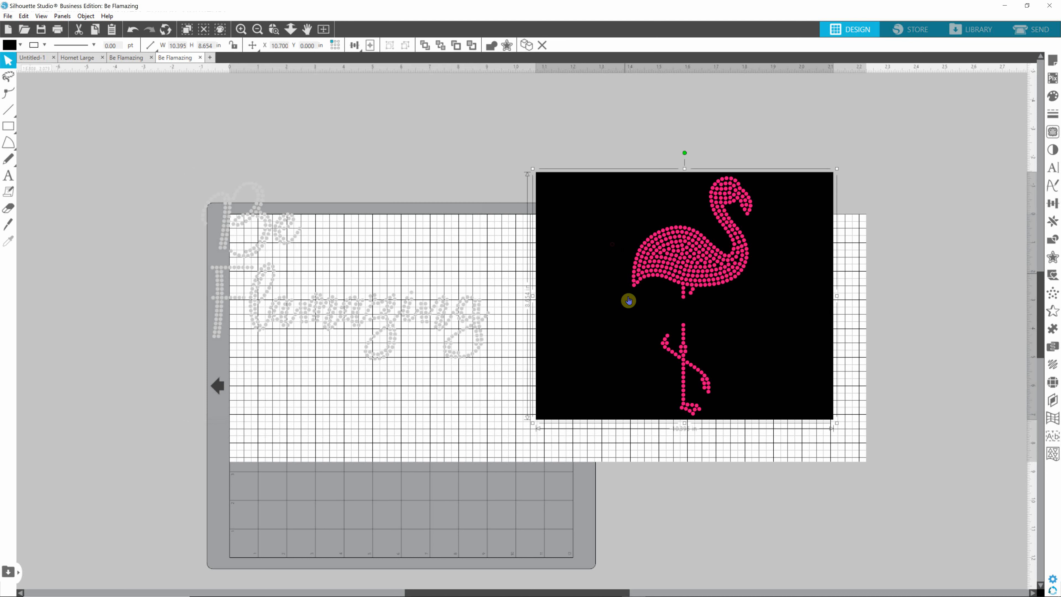
key(Delete)
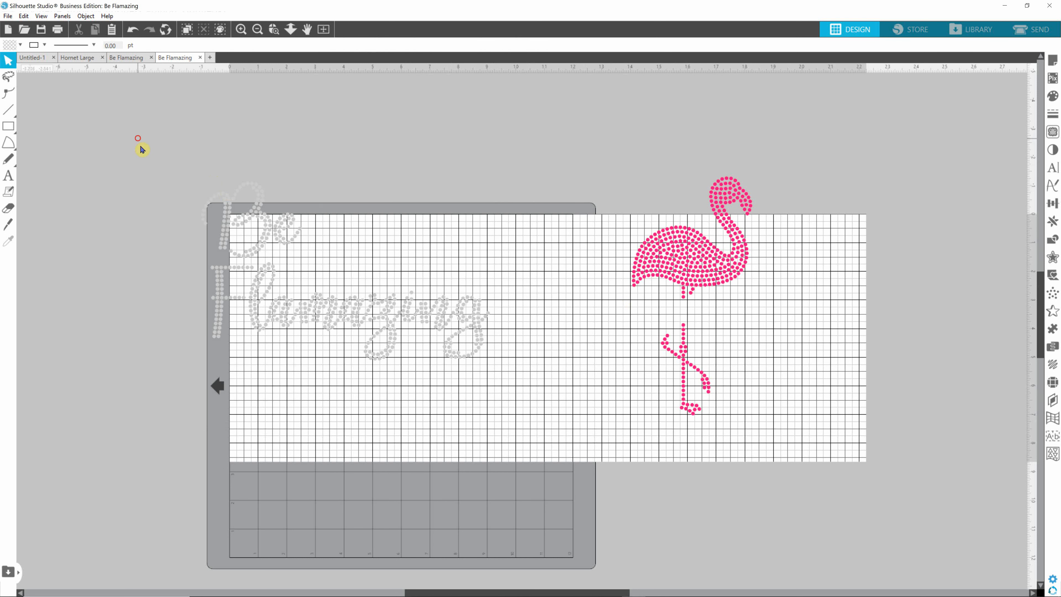
Fill all circles of the "Be Flamazing" lettering with solid black
drag(138, 139, 669, 455)
drag(600, 436, 593, 436)
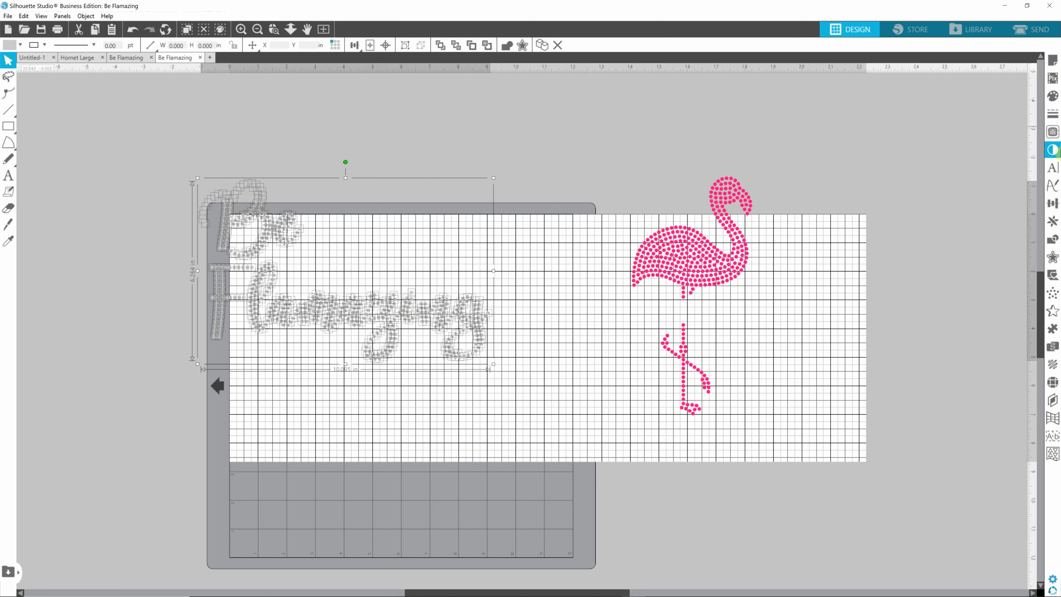
click(1053, 96)
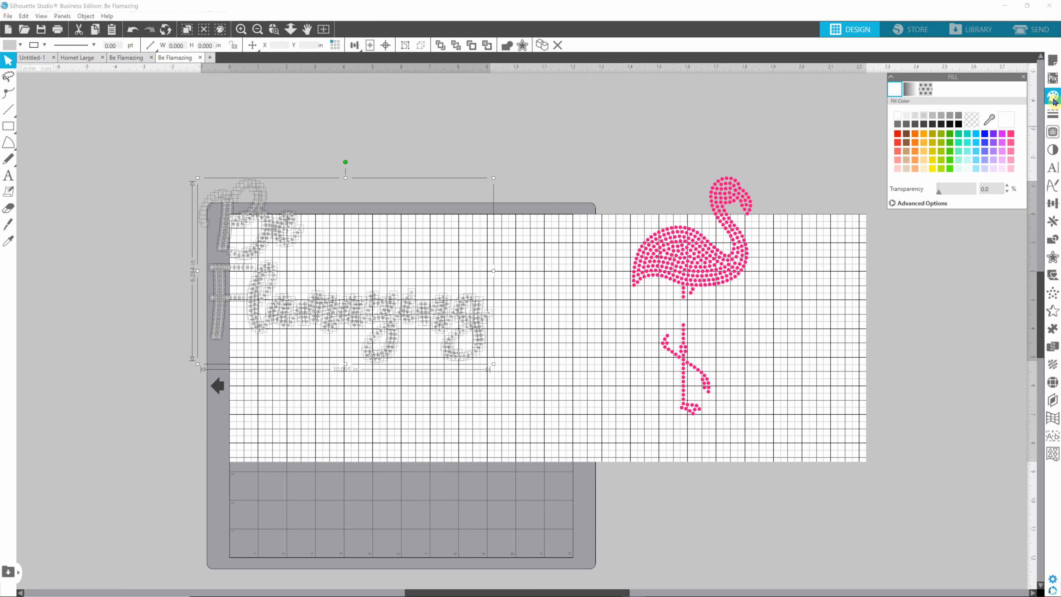
click(959, 124)
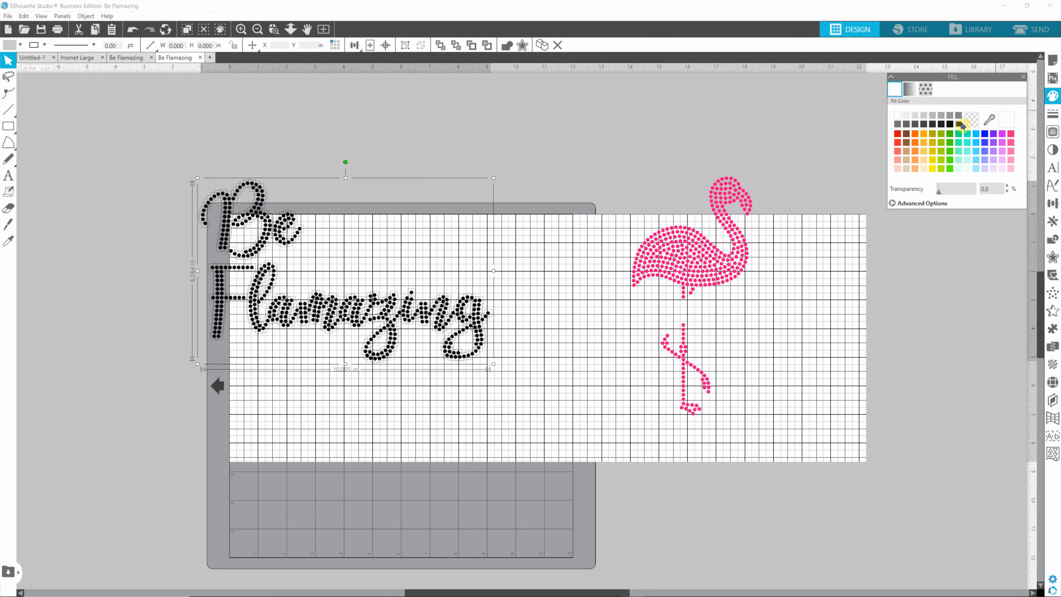
click(621, 182)
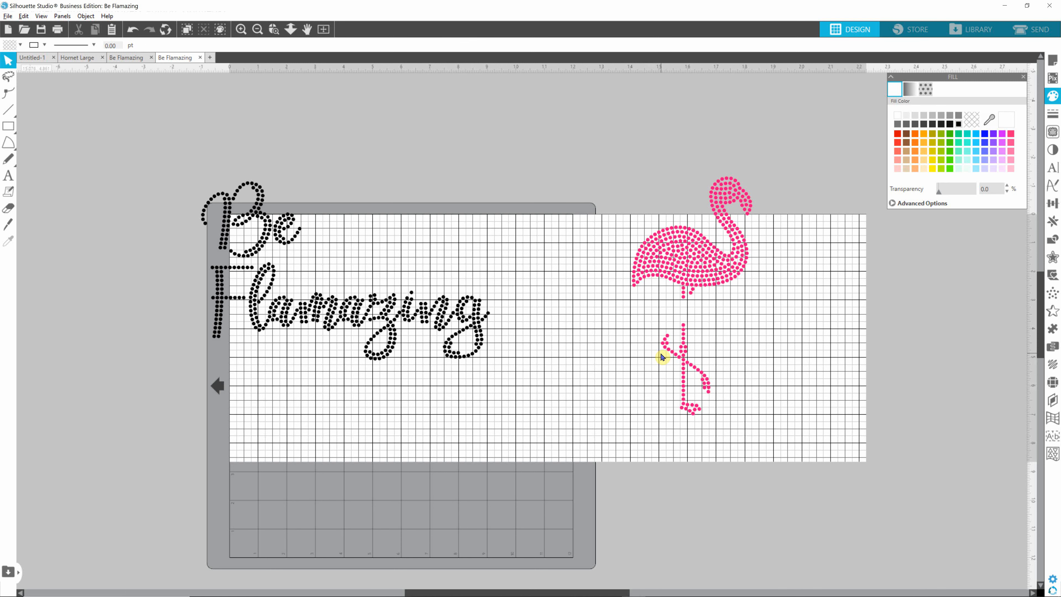
Check the width and height of one circle in the flamingo's tail and one in the lettering's final g
scroll(661, 357, up, 5)
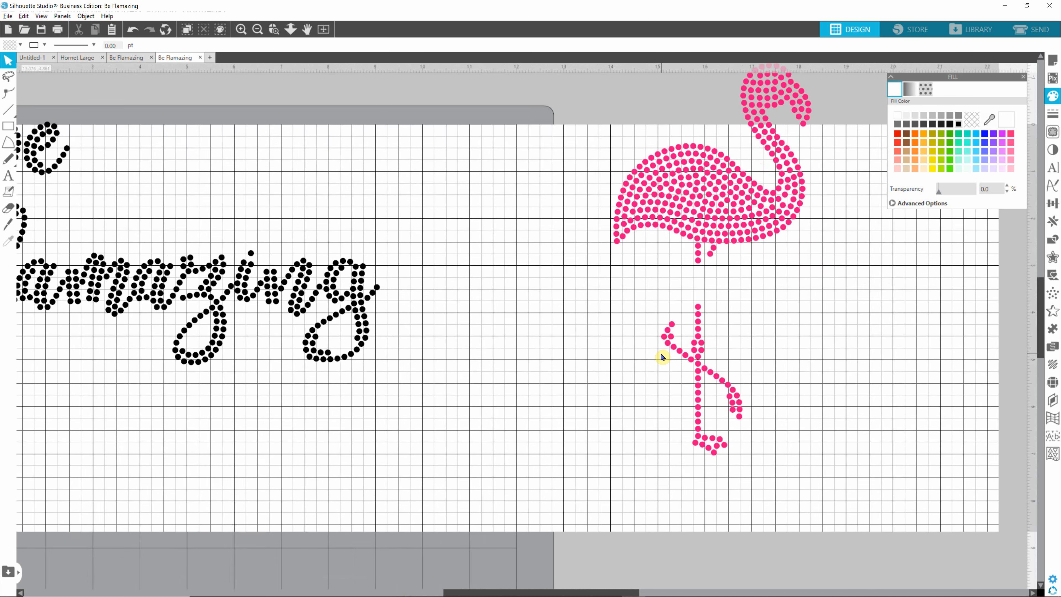
scroll(661, 357, up, 5)
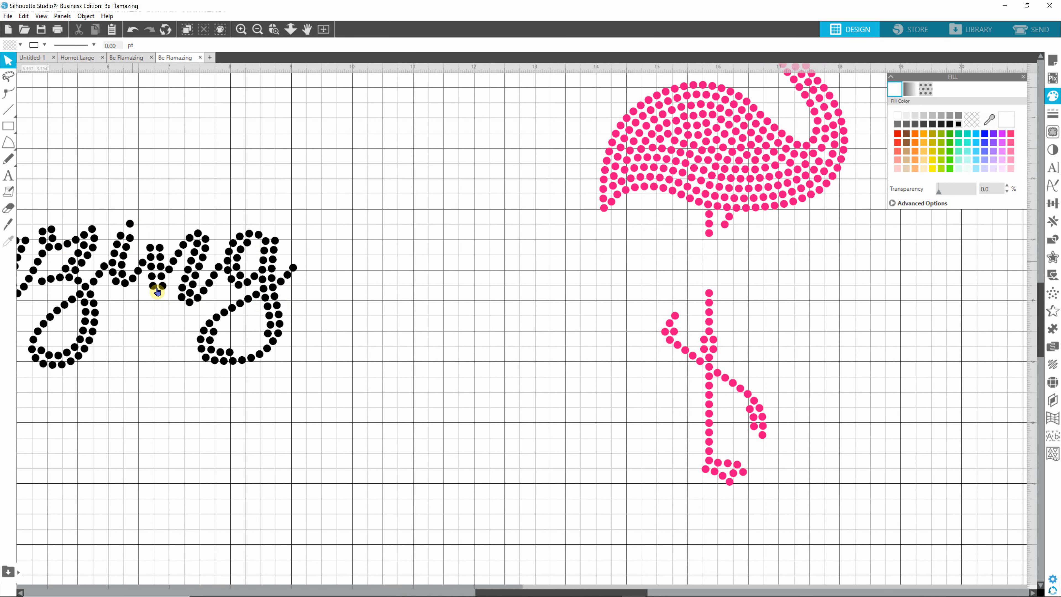
click(603, 214)
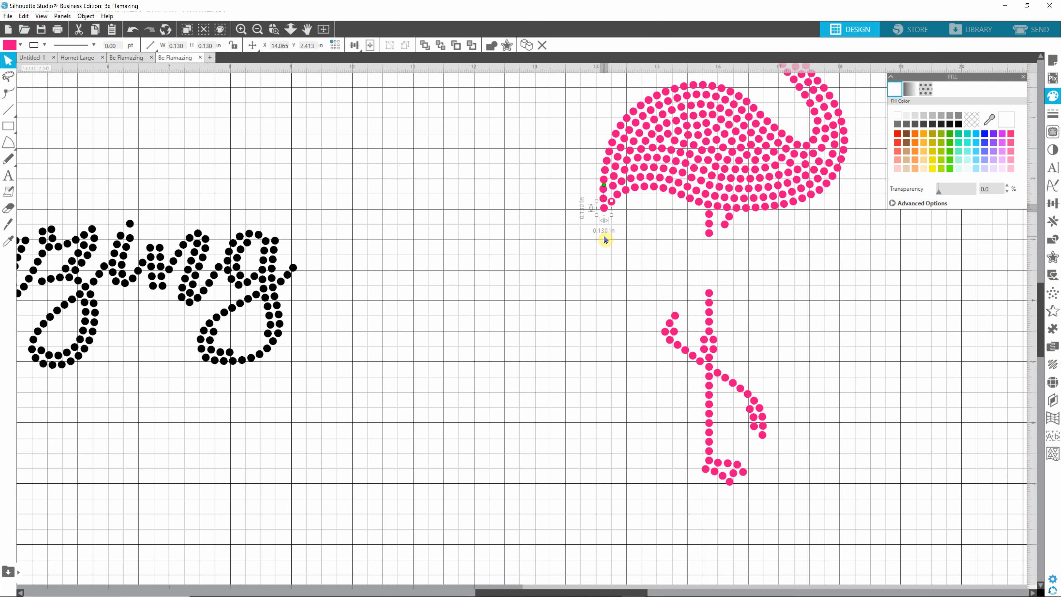
click(372, 269)
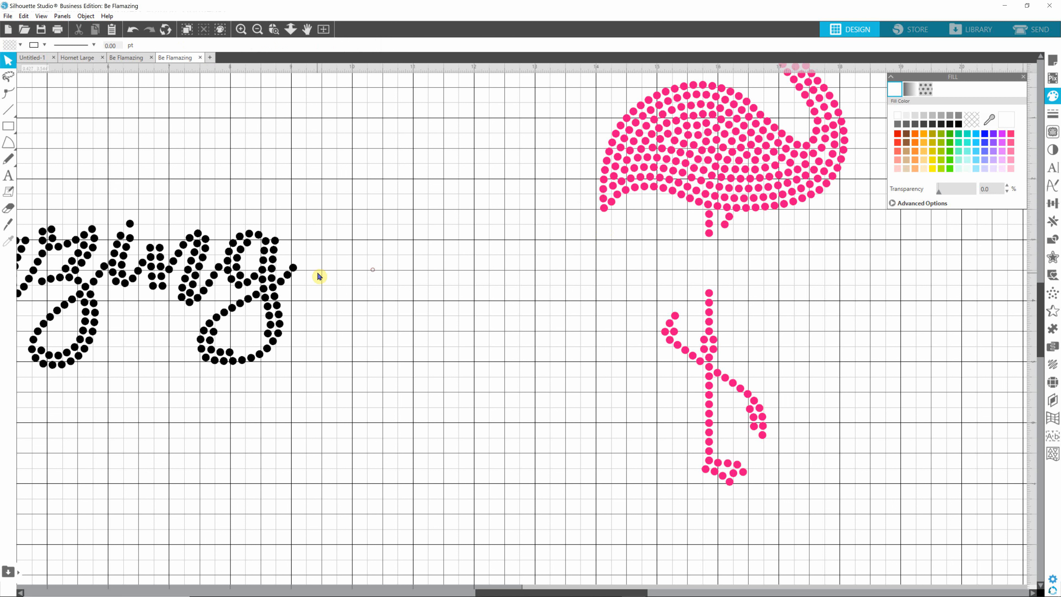
click(294, 269)
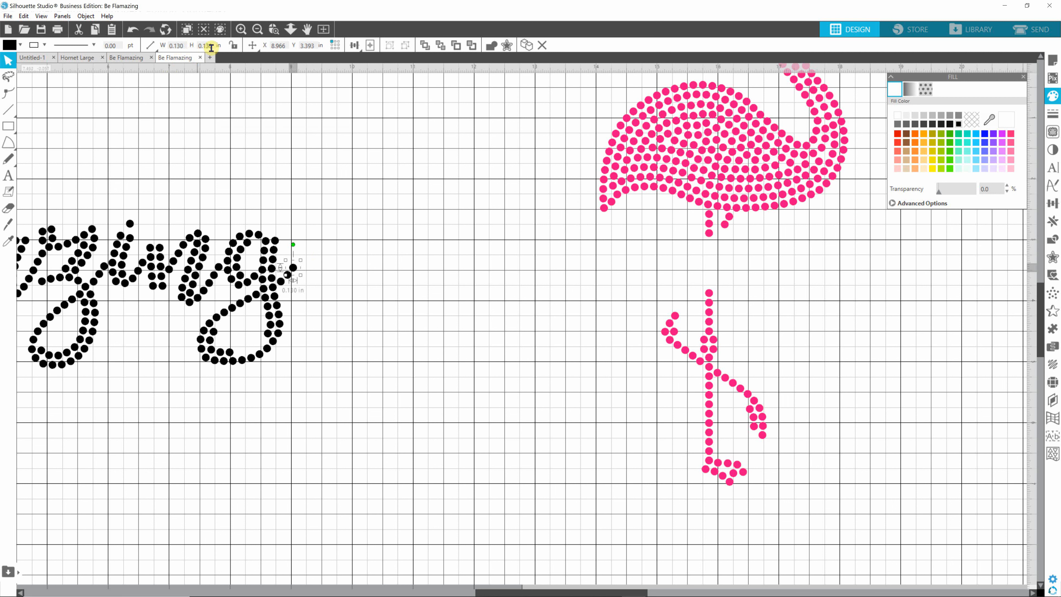
click(434, 320)
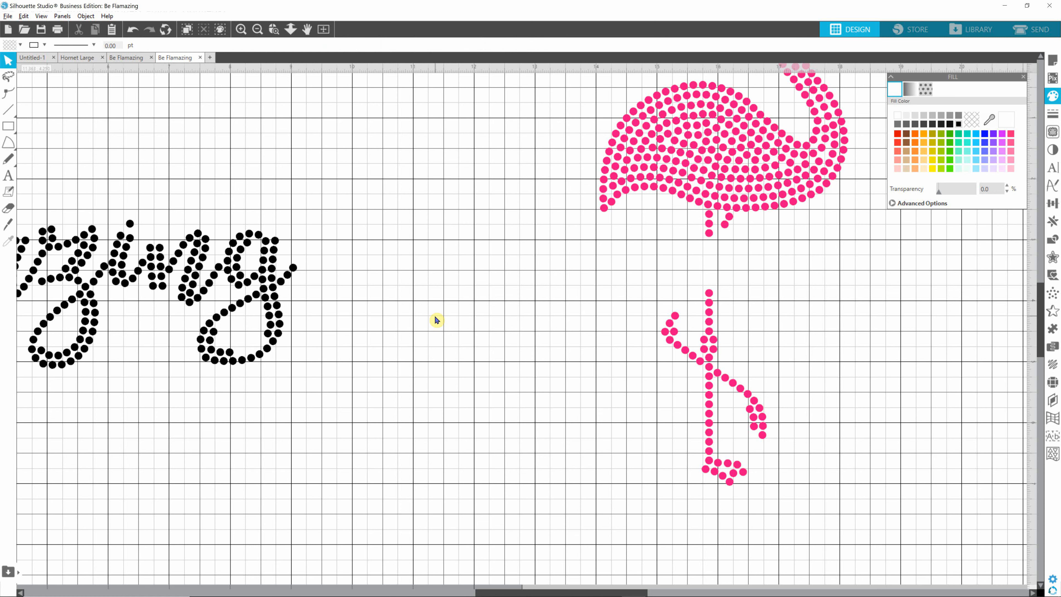
Select all lettering and flamingo circles and set the rhinestone size to 10ss
scroll(434, 319, down, 4)
scroll(436, 321, down, 3)
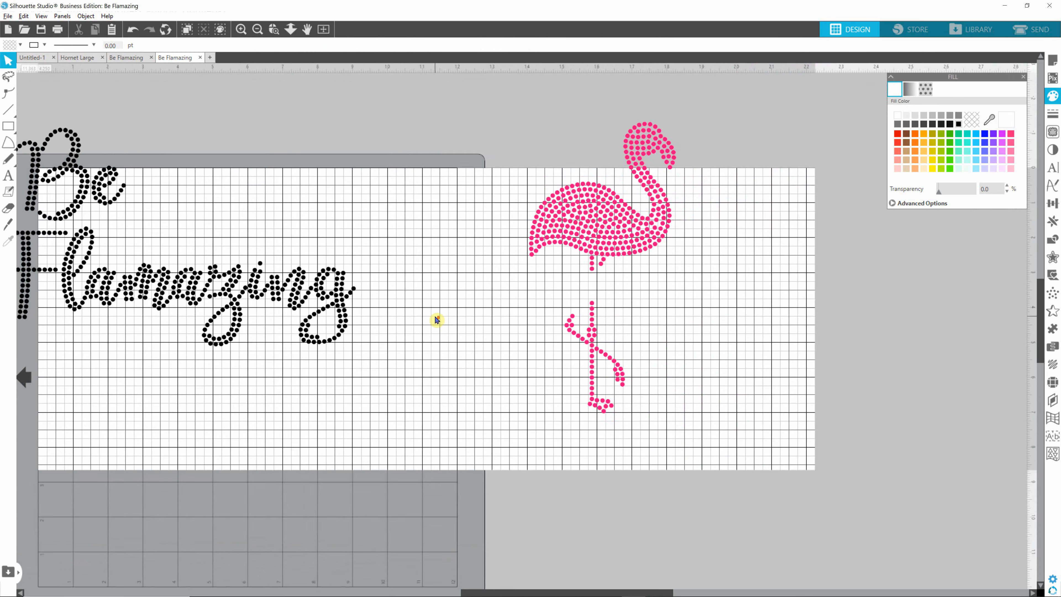
key(alt)
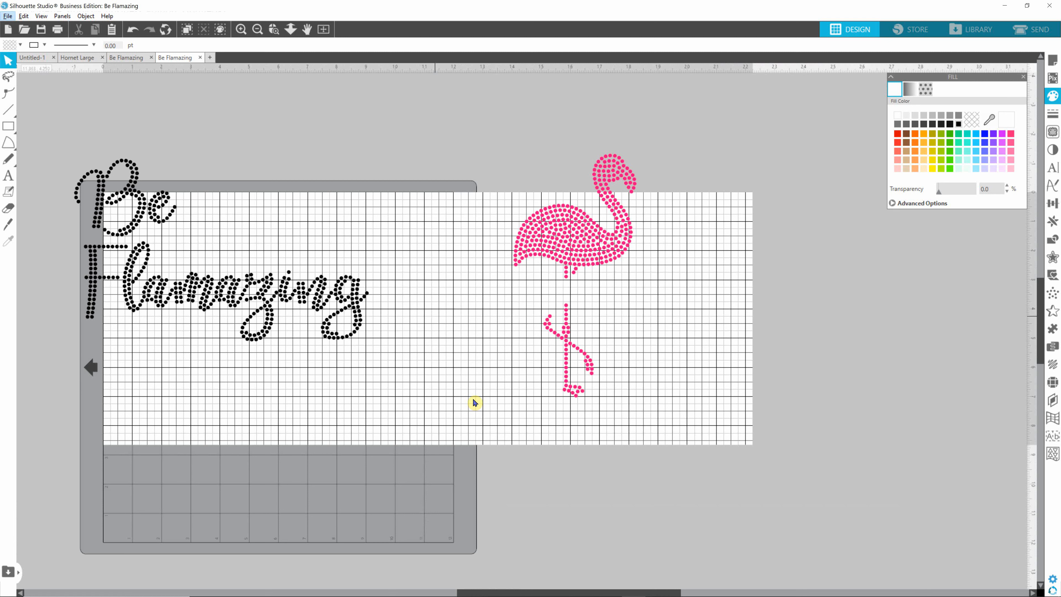
drag(45, 102, 689, 449)
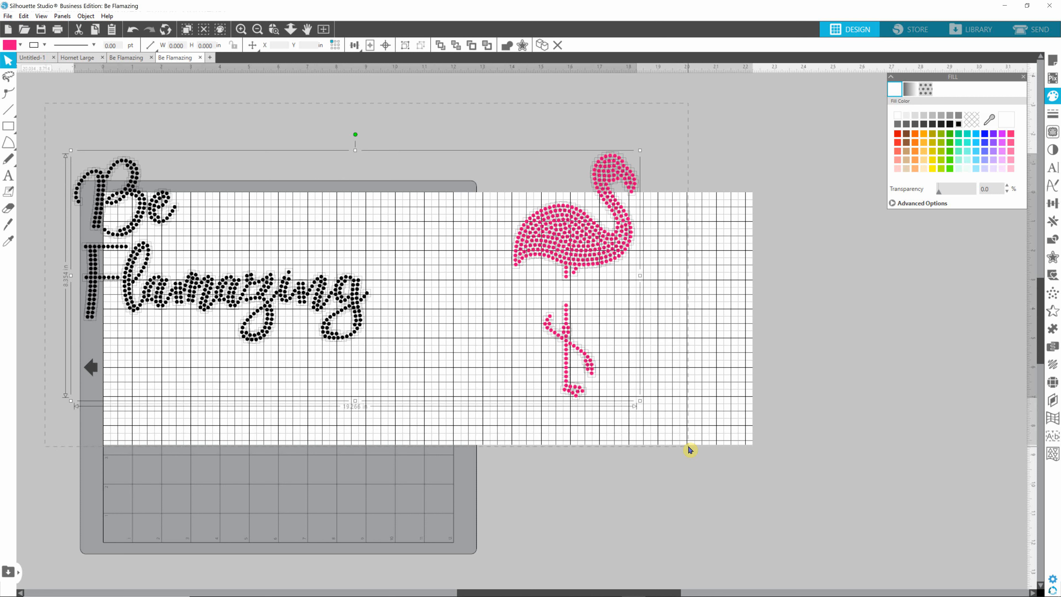
drag(688, 446, 689, 446)
click(1053, 382)
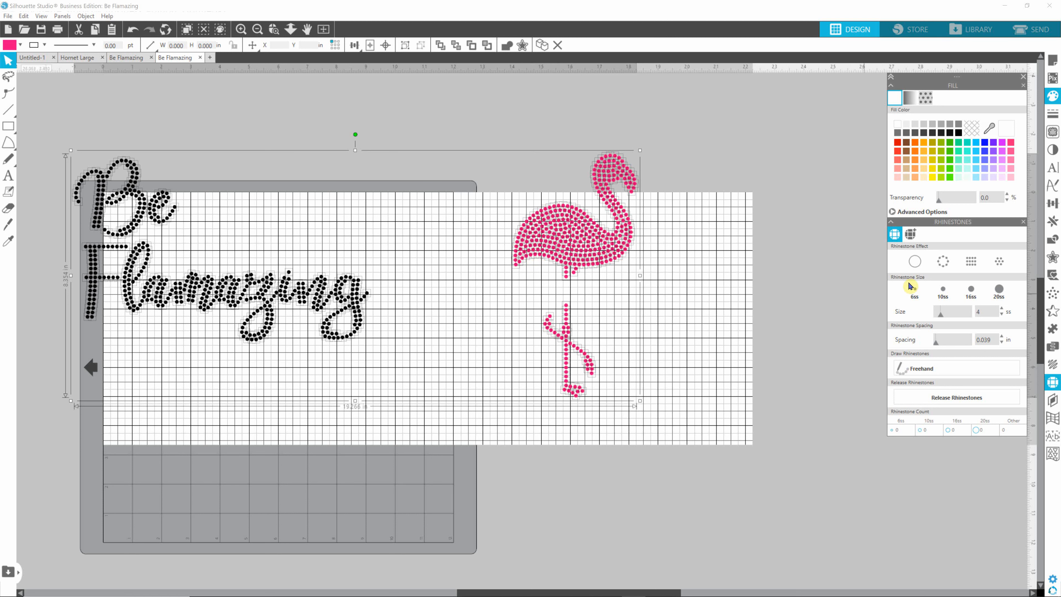
click(945, 294)
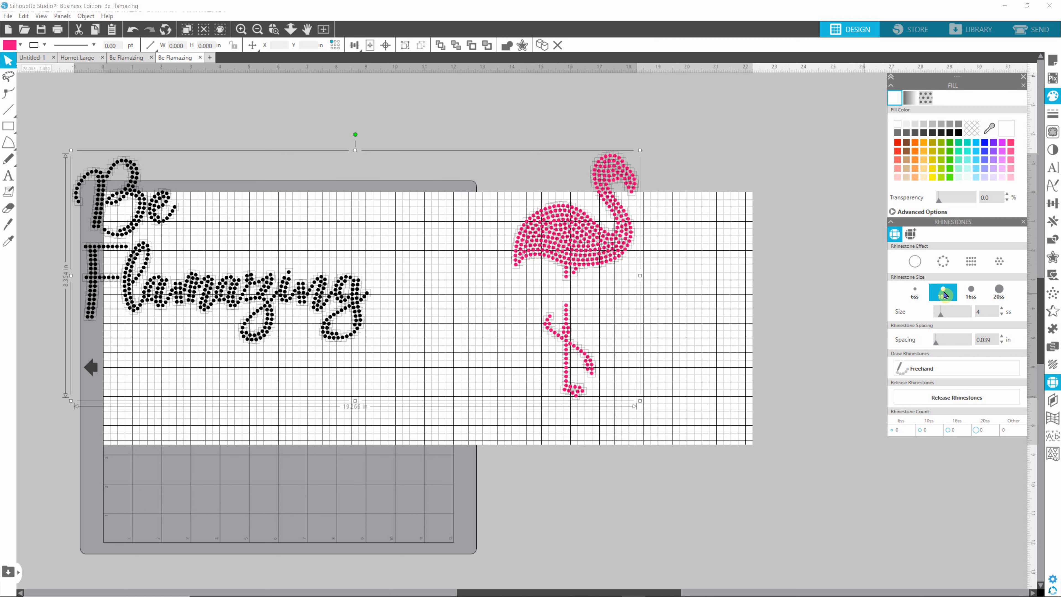
click(945, 298)
Try the edge, linear fill and radial fill rhinestone effects on the selected circles
click(971, 267)
click(943, 263)
click(994, 264)
click(967, 266)
click(945, 266)
click(969, 266)
click(998, 268)
click(969, 264)
click(961, 267)
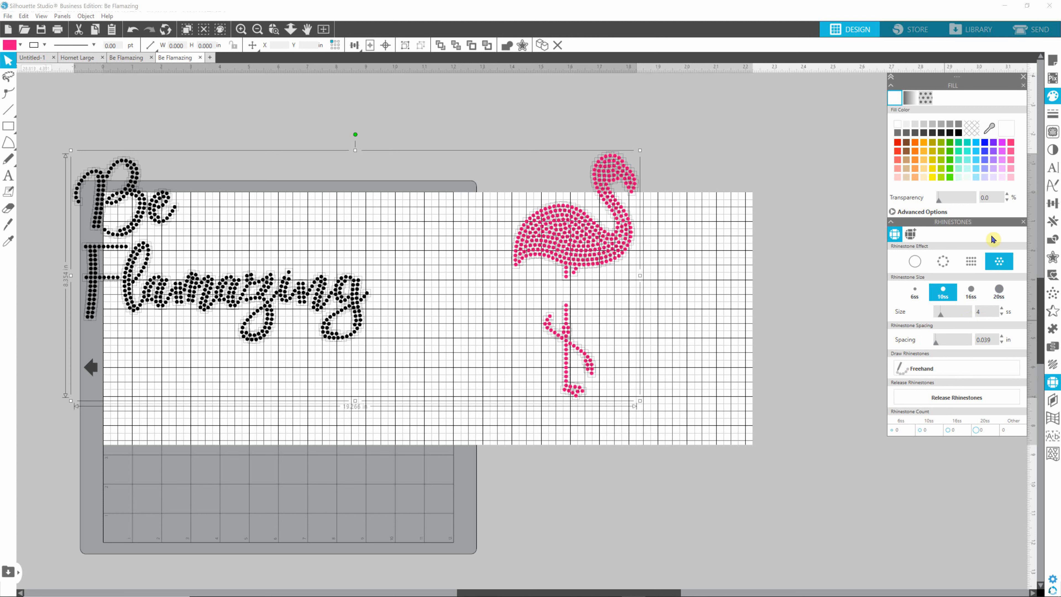
click(998, 266)
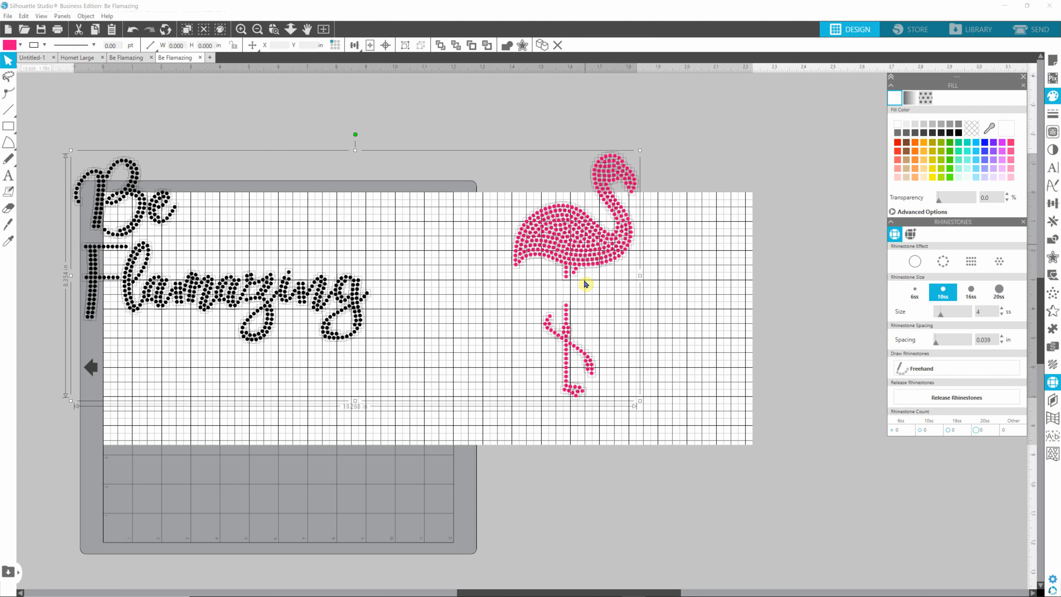
Reselect all lettering and flamingo circles and apply the edge rhinestone effect in size 10ss
click(740, 348)
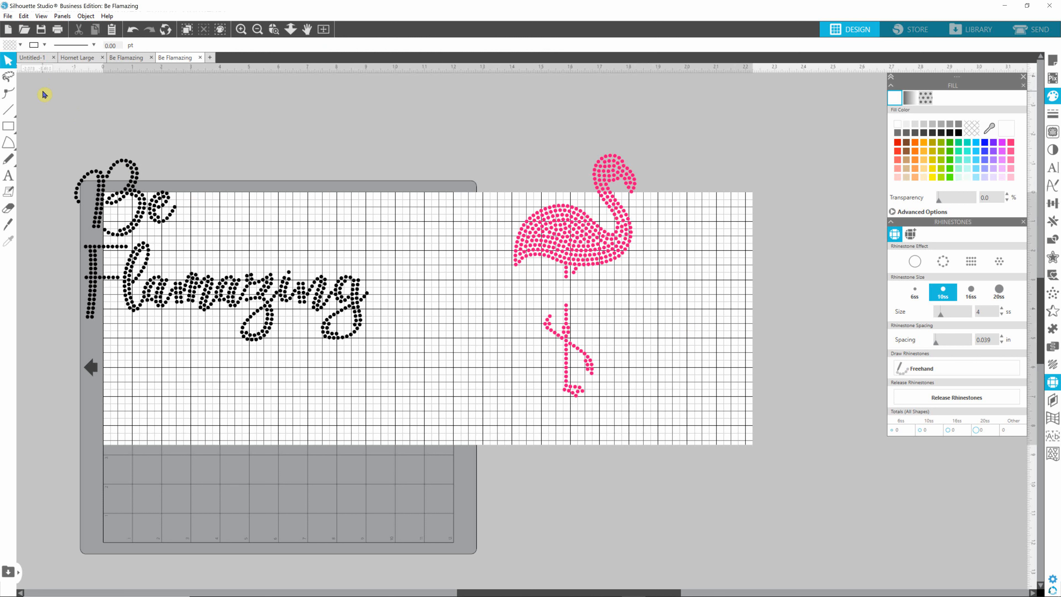
drag(43, 89, 671, 453)
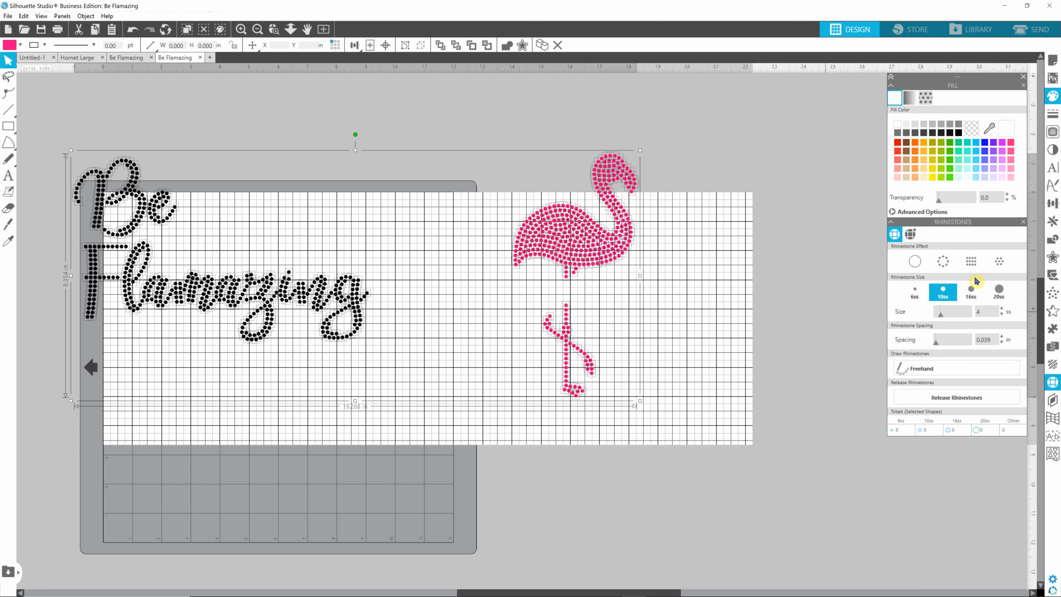
click(949, 268)
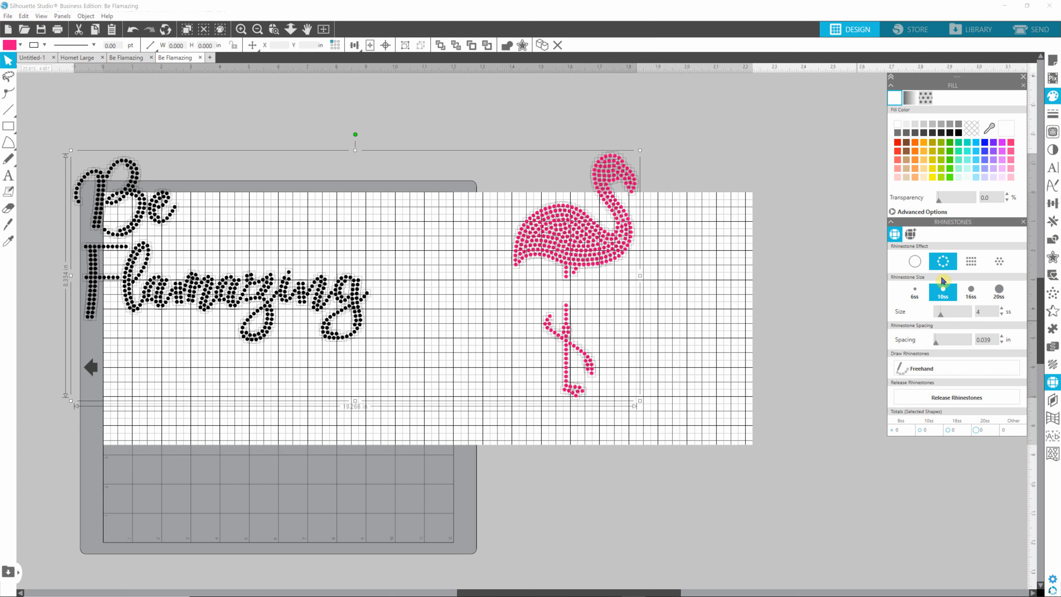
Apply the edge rhinestone effect to the selected lettering and flamingo circles
click(947, 268)
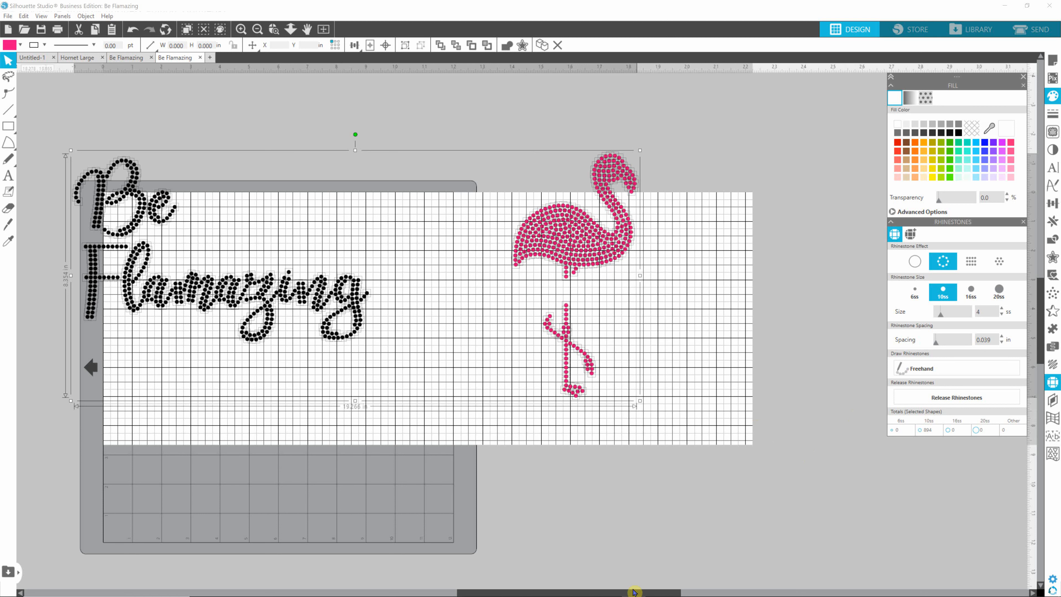
Switch to Microsoft Edge and view the Be Flamazing Rhinestone product's stone counts in My File Addiction's New Designs collection
mouse_move(209, 594)
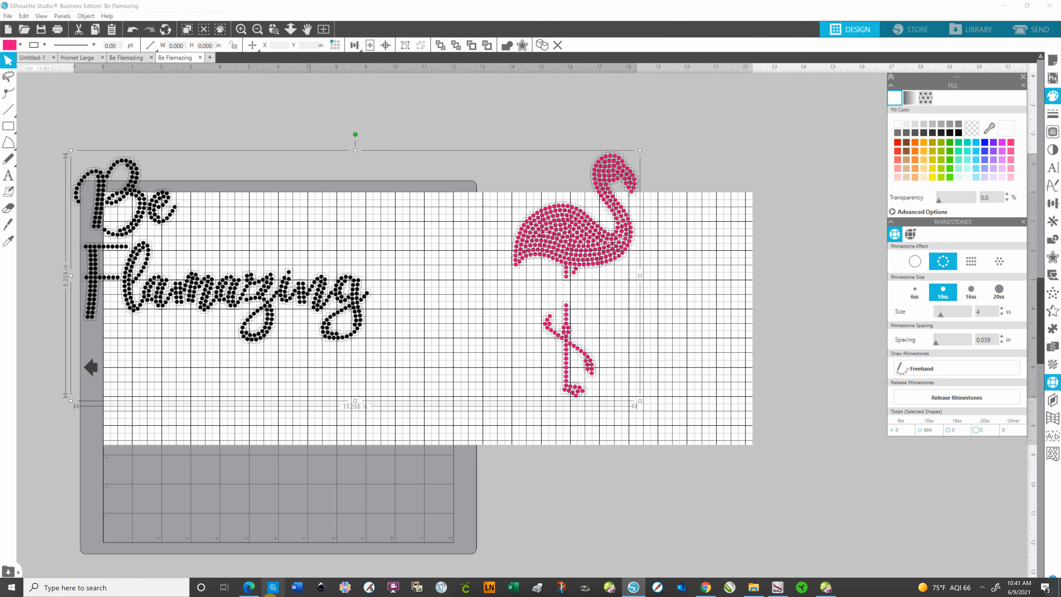
click(249, 591)
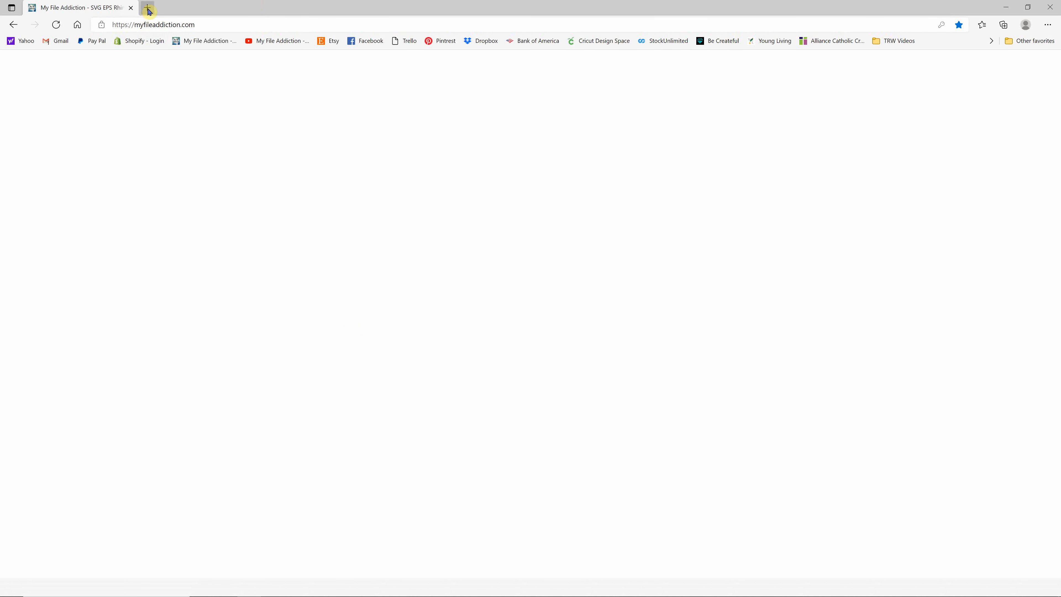
click(186, 42)
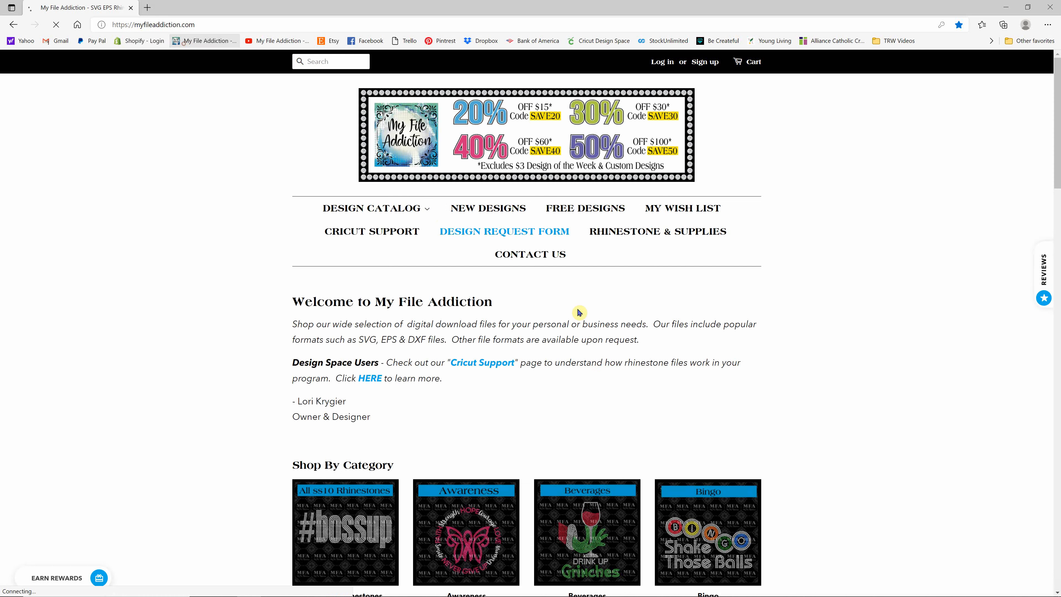
click(480, 208)
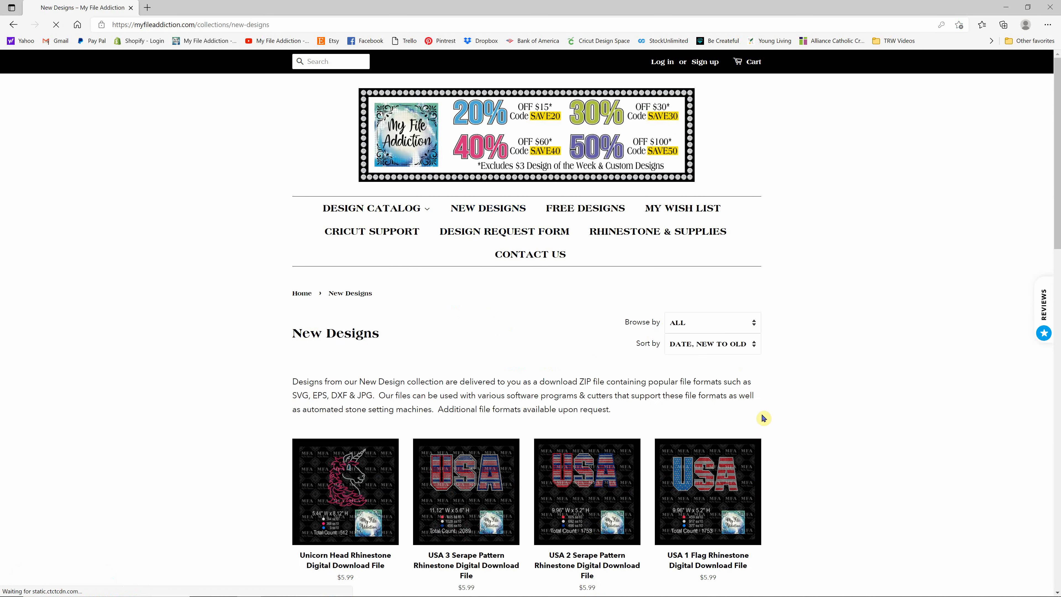
scroll(684, 447, down, 10)
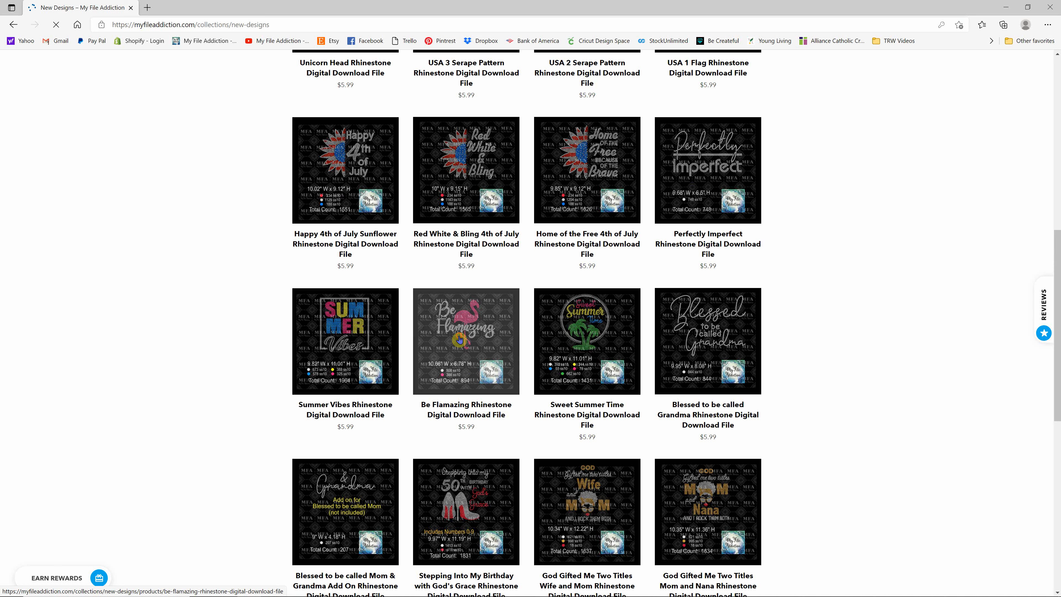
click(455, 396)
scroll(511, 492, down, 5)
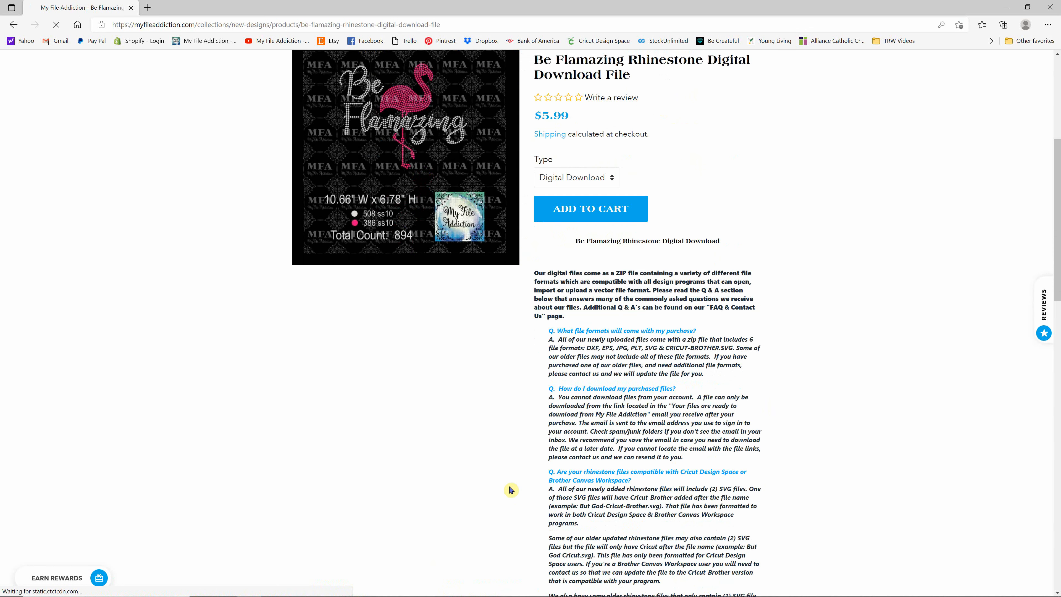
scroll(409, 331, up, 2)
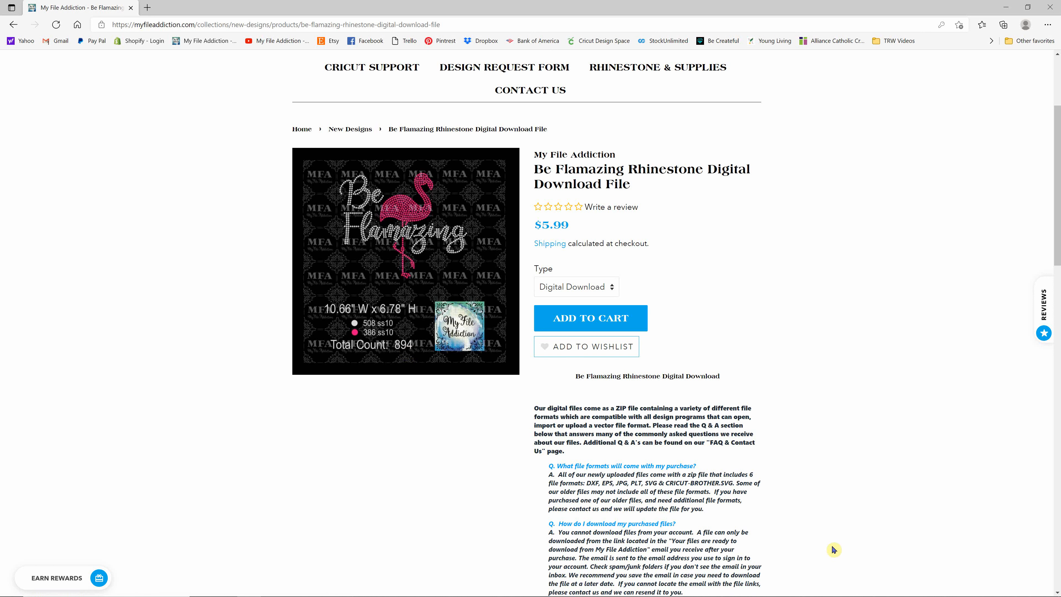
Return to Silhouette Studio and check the 10ss rhinestone totals of the flamingo and of the lettering separately
mouse_move(731, 595)
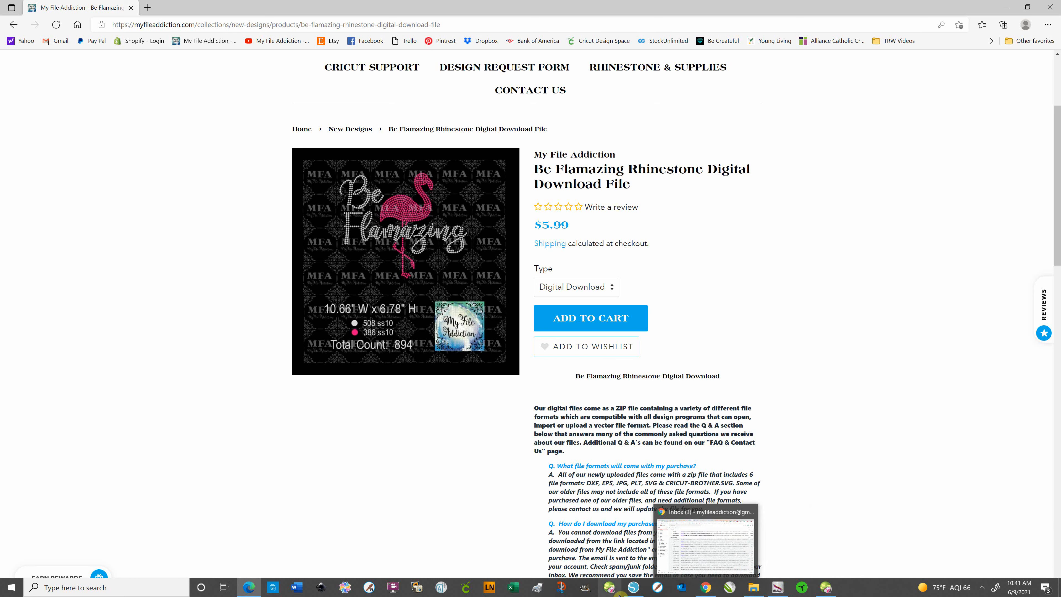
click(633, 587)
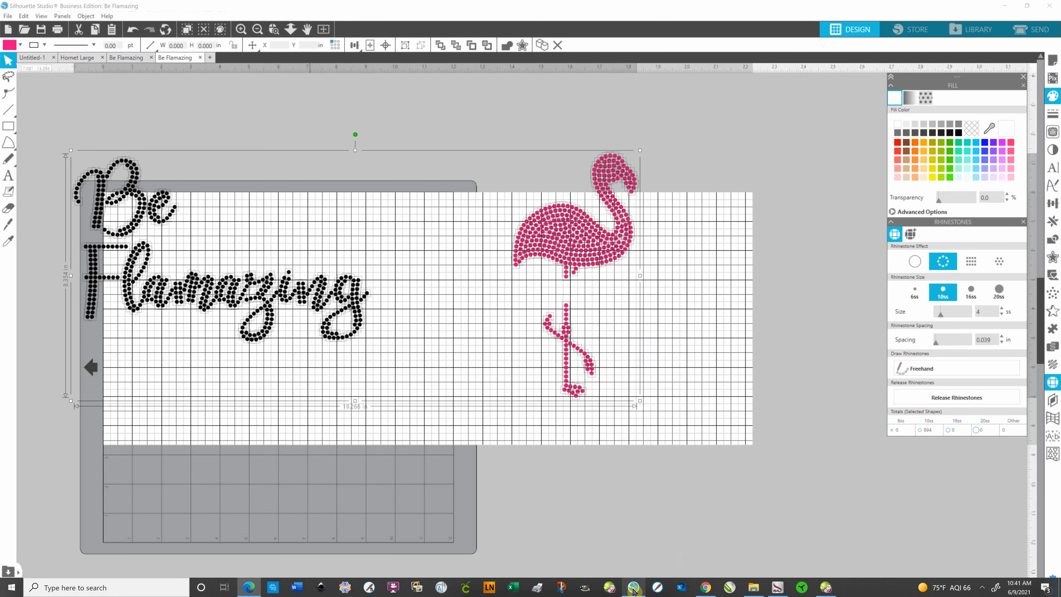
click(712, 356)
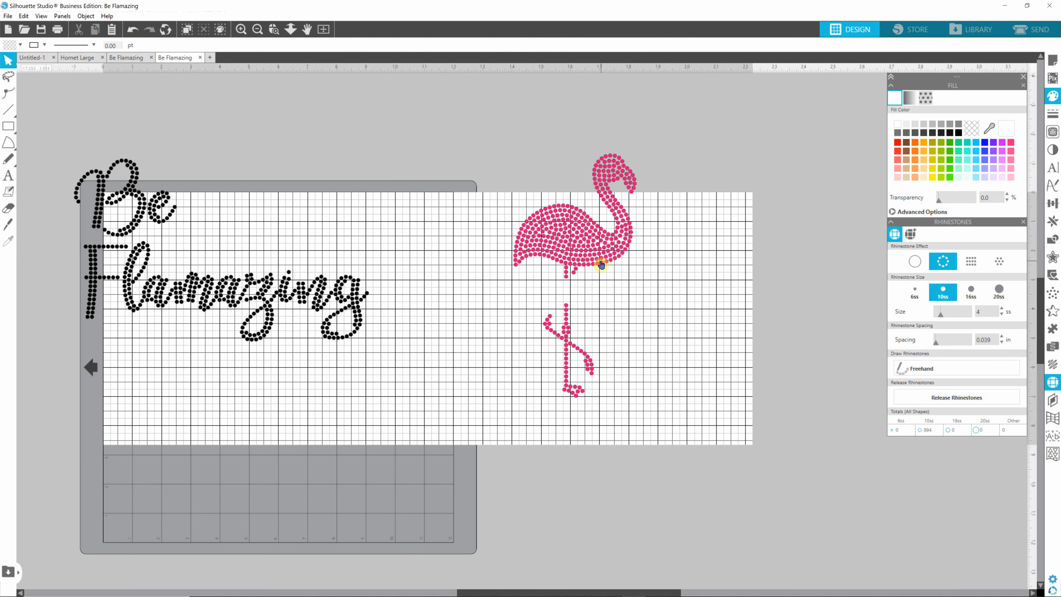
drag(696, 110, 504, 420)
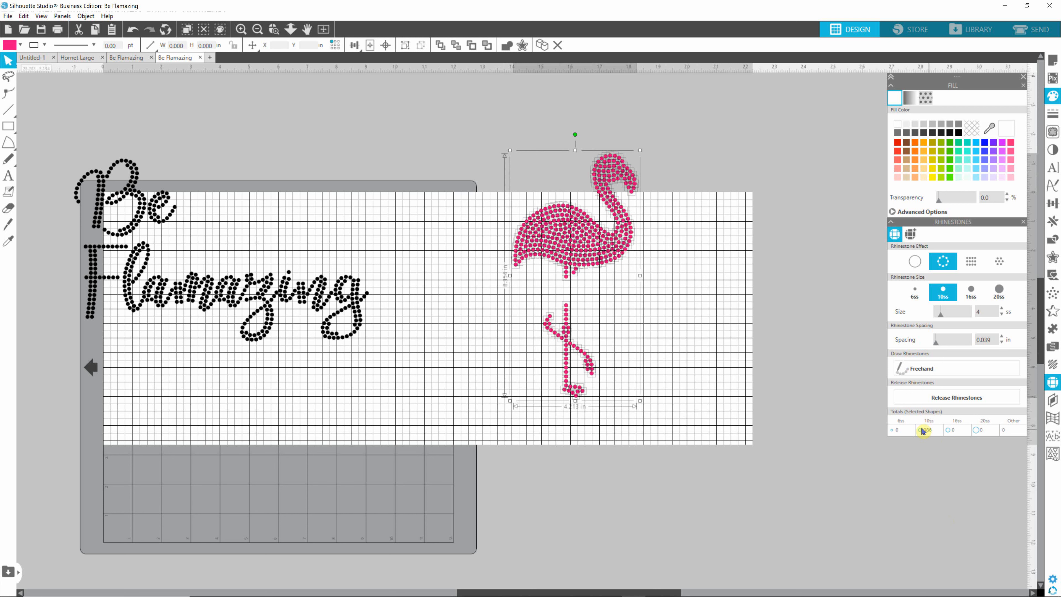
click(905, 467)
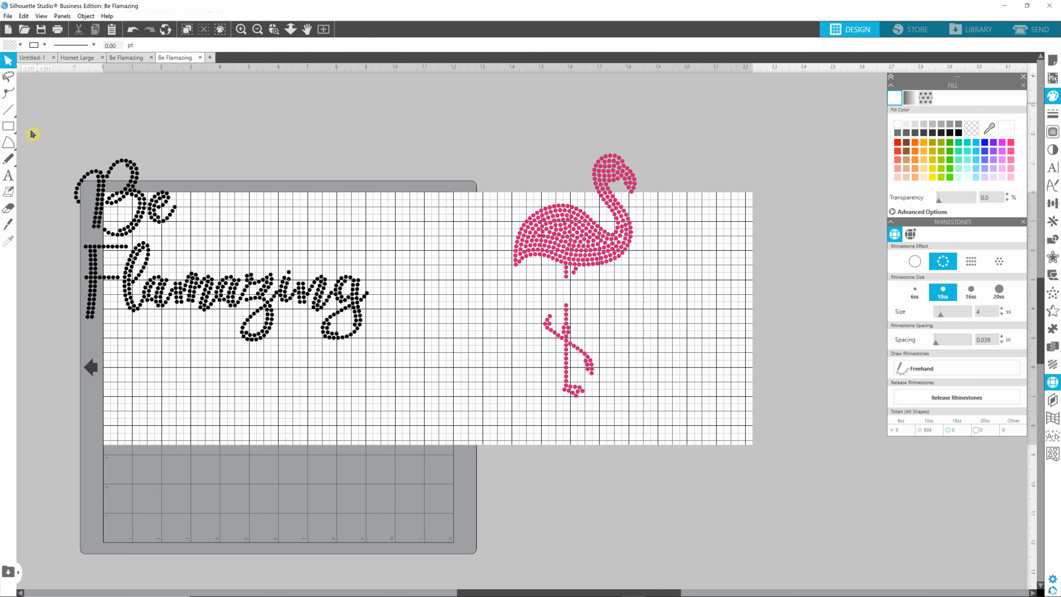
drag(31, 129, 398, 401)
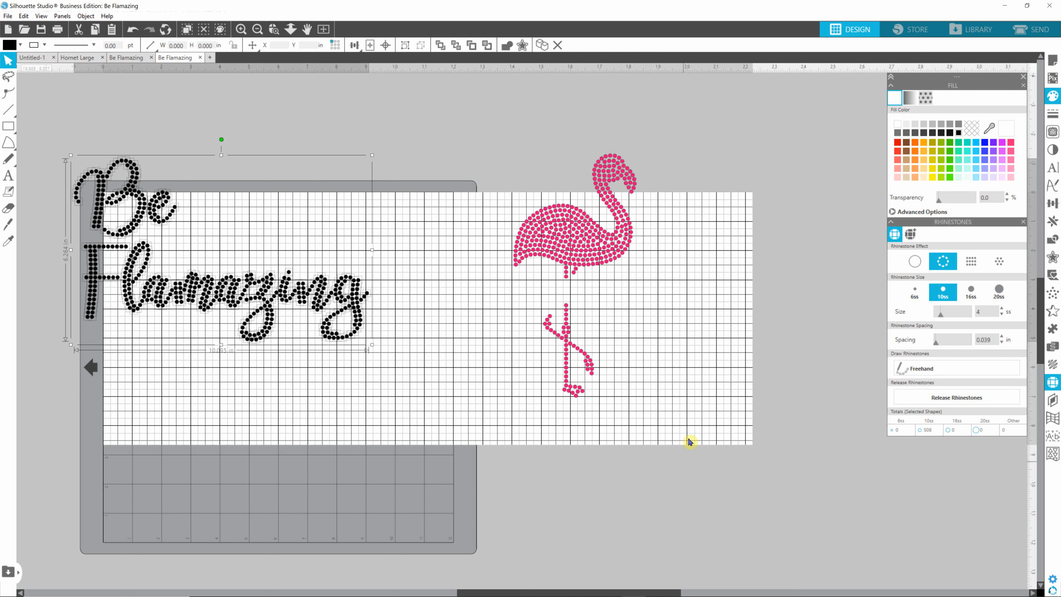
click(687, 400)
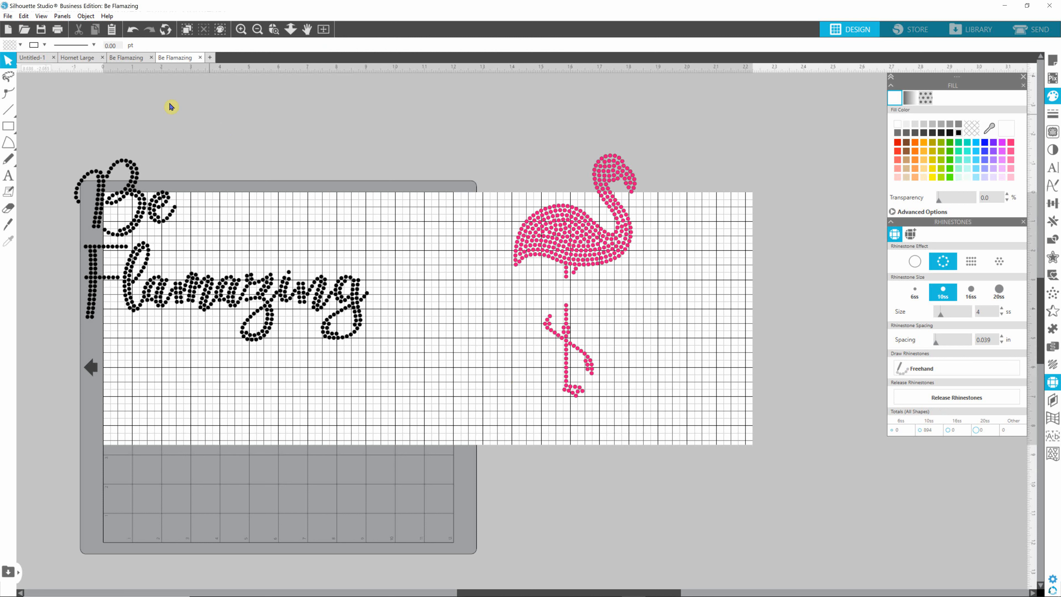
Open Hornet Large.svg from the Mascots folder inside Design Files
click(77, 59)
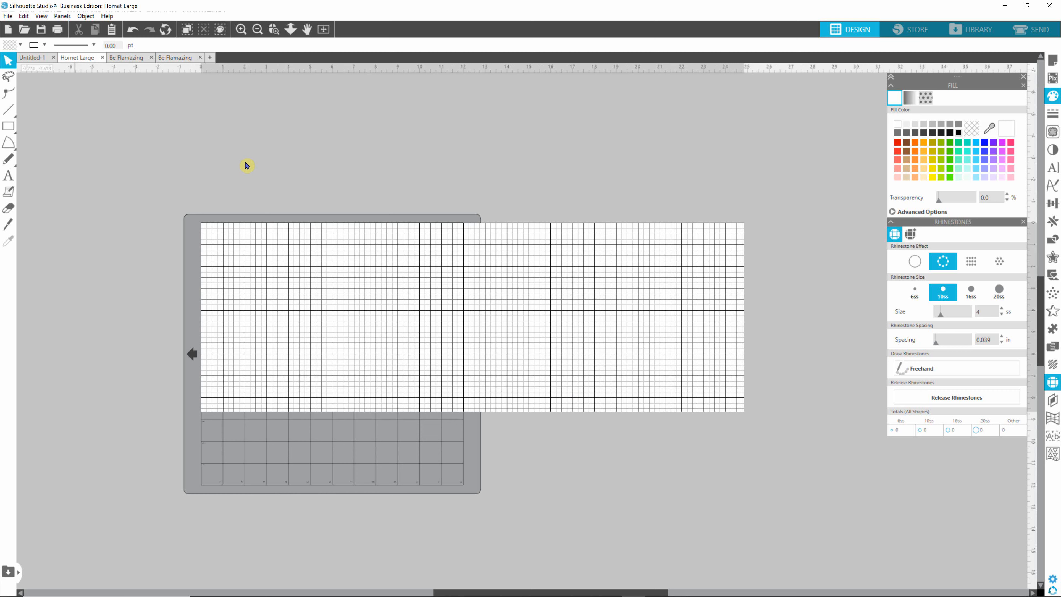
click(7, 16)
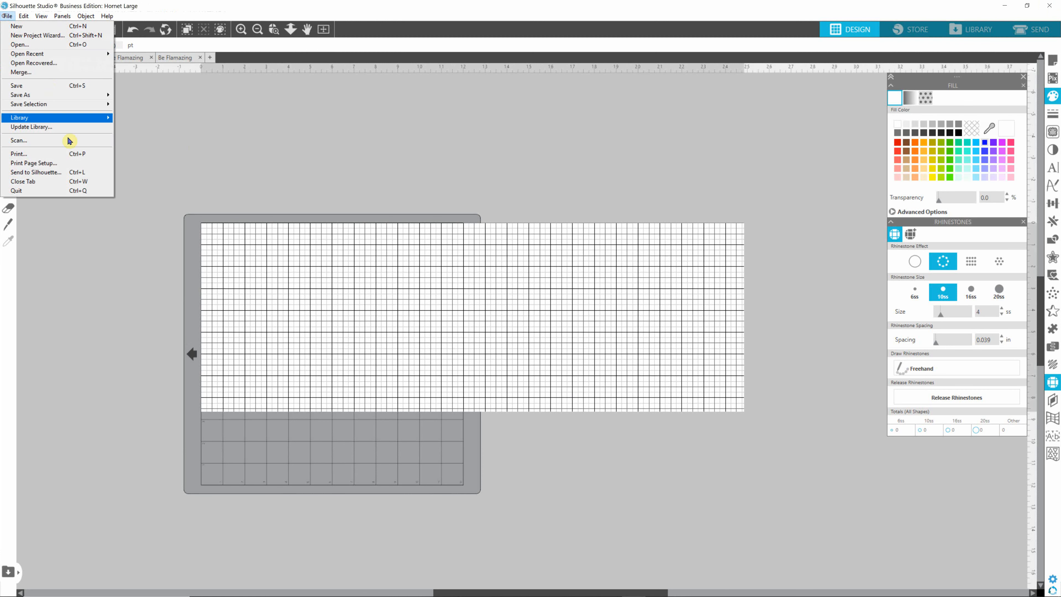
click(21, 45)
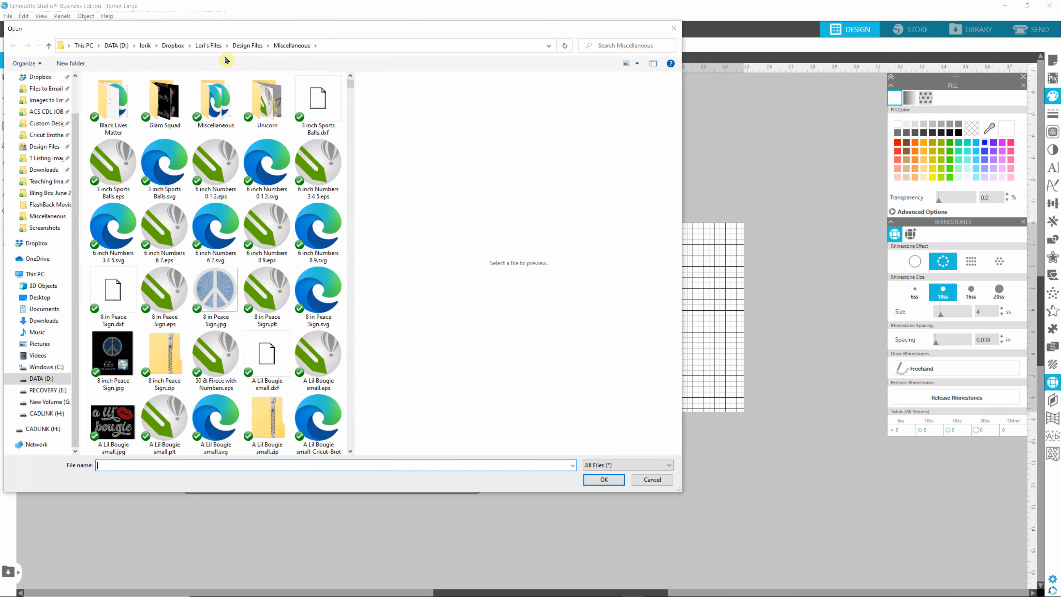
click(248, 45)
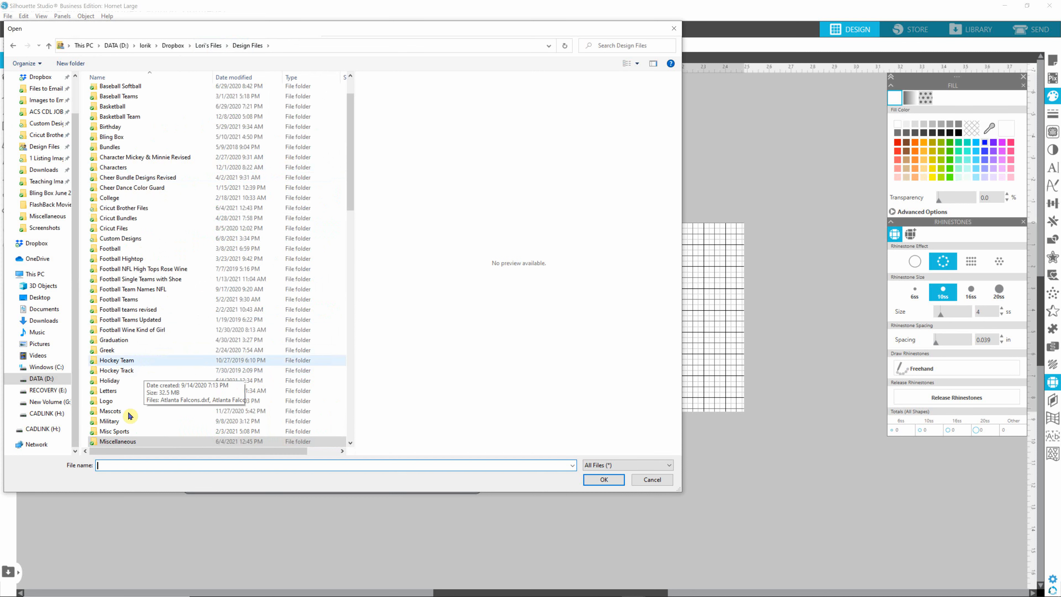
double_click(111, 412)
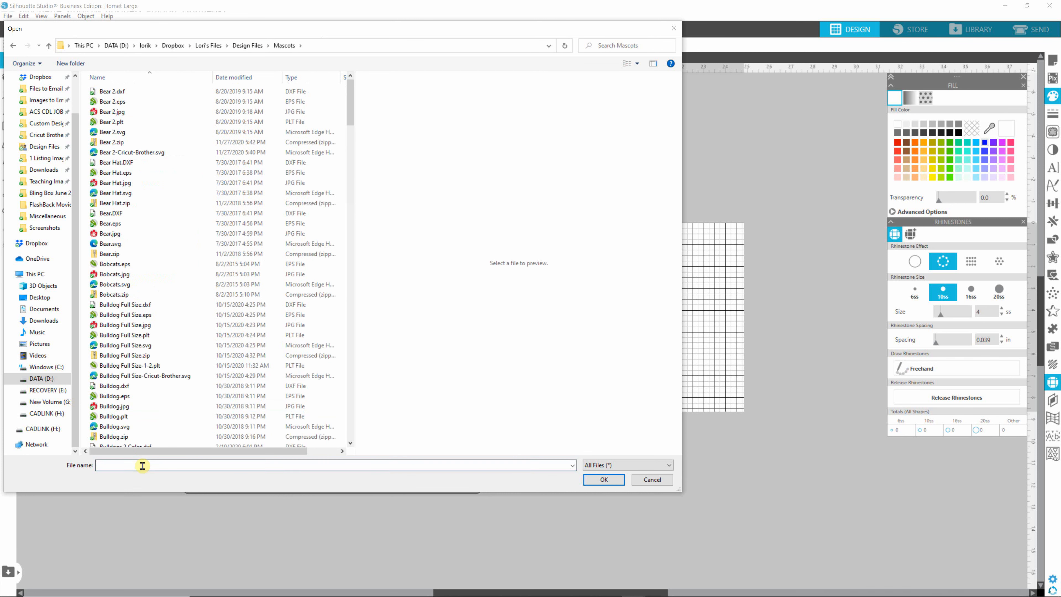
text(horn)
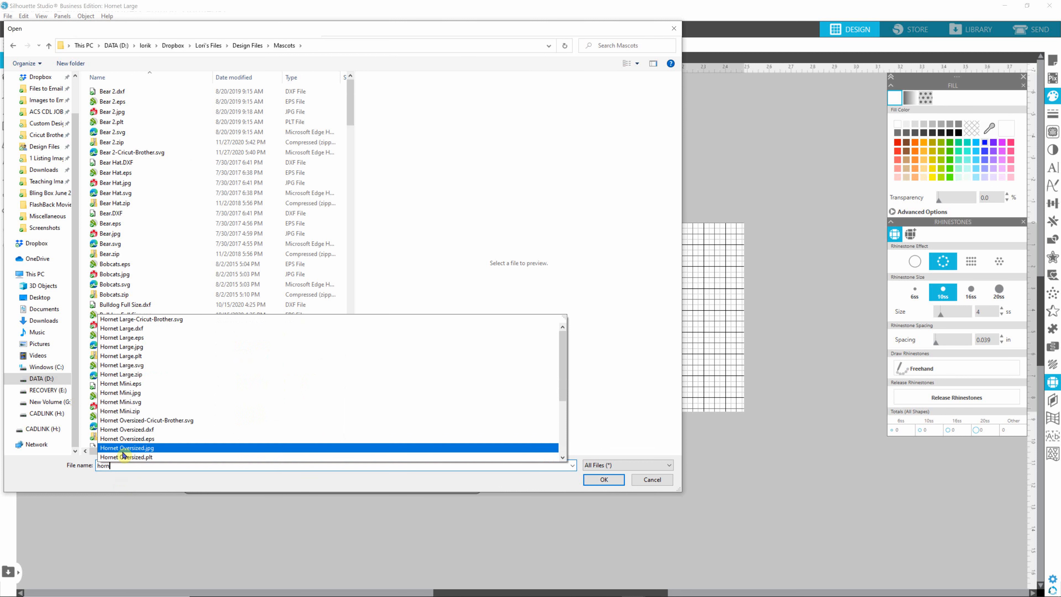
click(139, 367)
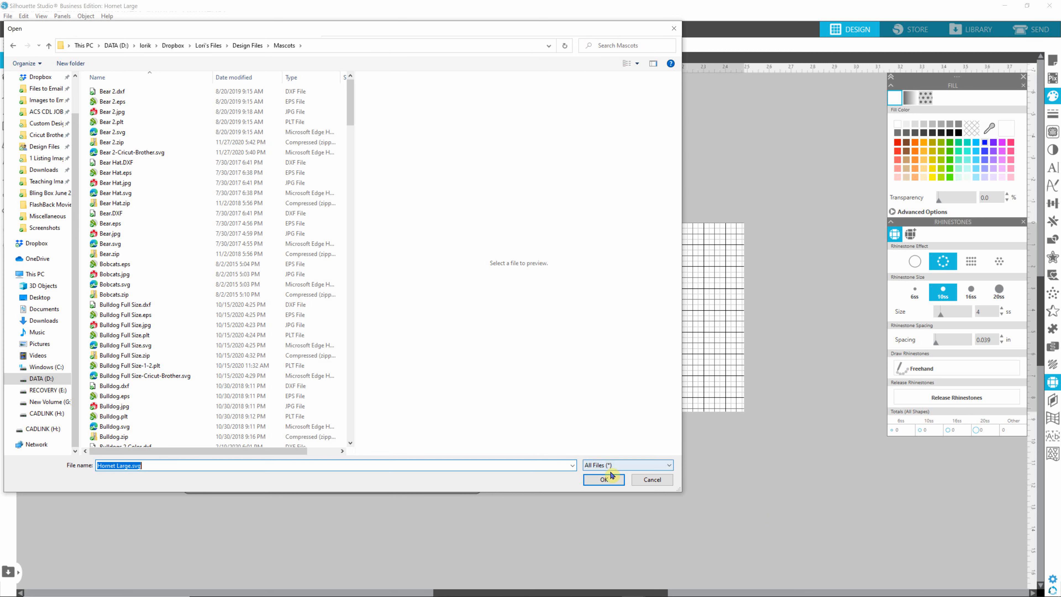
click(608, 481)
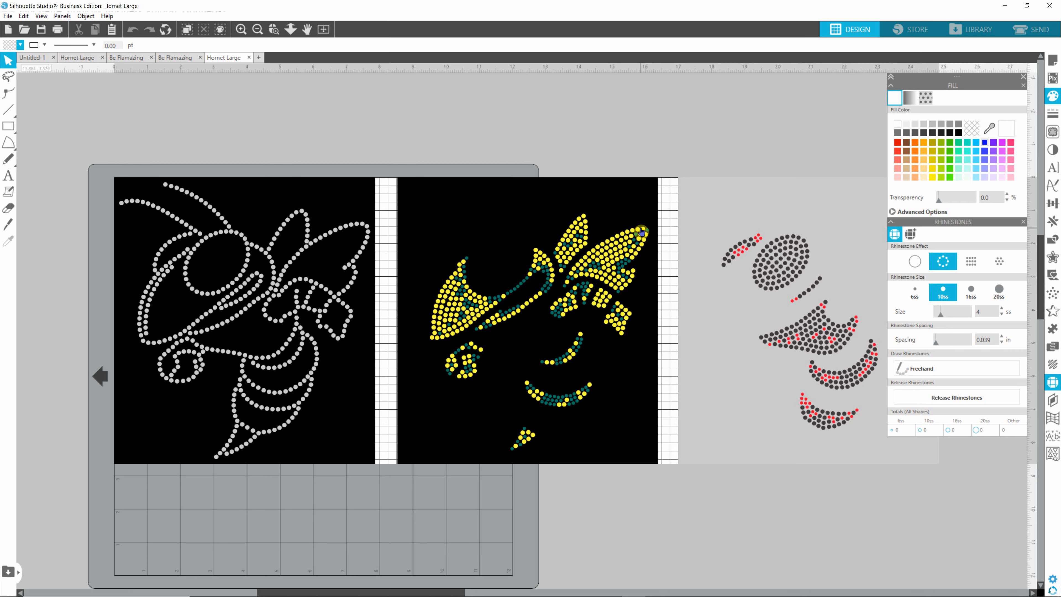
Move the whole three-part hornet design up and to the left, partly off the page, and deselect it
scroll(608, 272, down, 5)
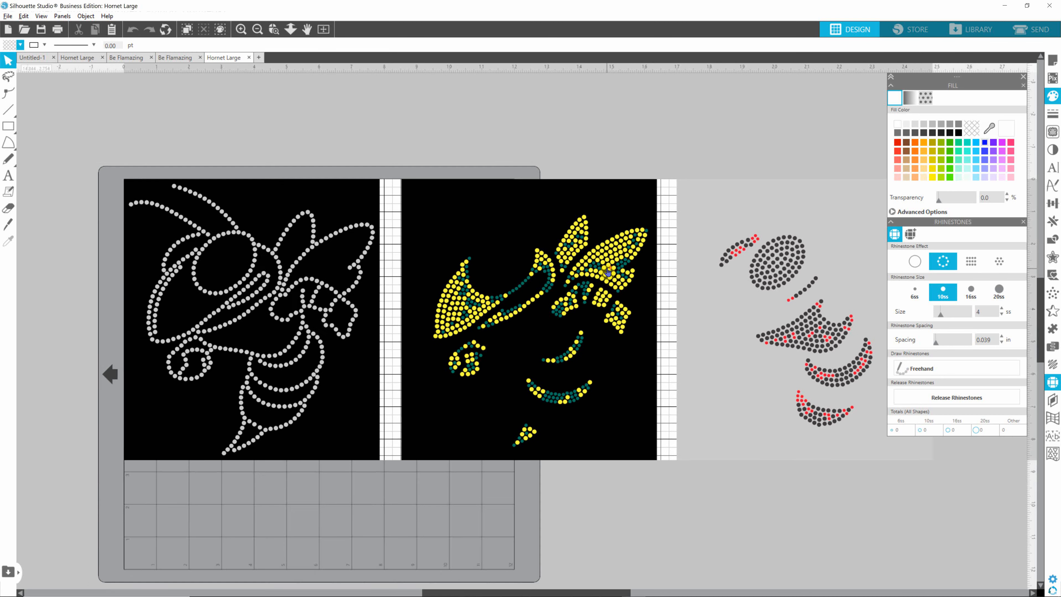
scroll(608, 272, down, 1)
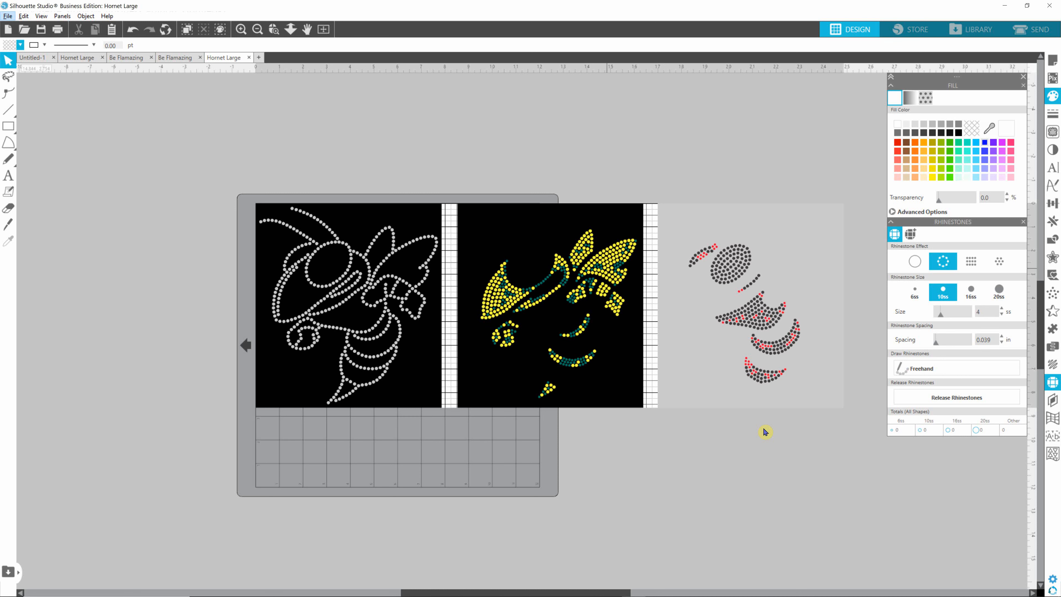
drag(618, 279, 550, 241)
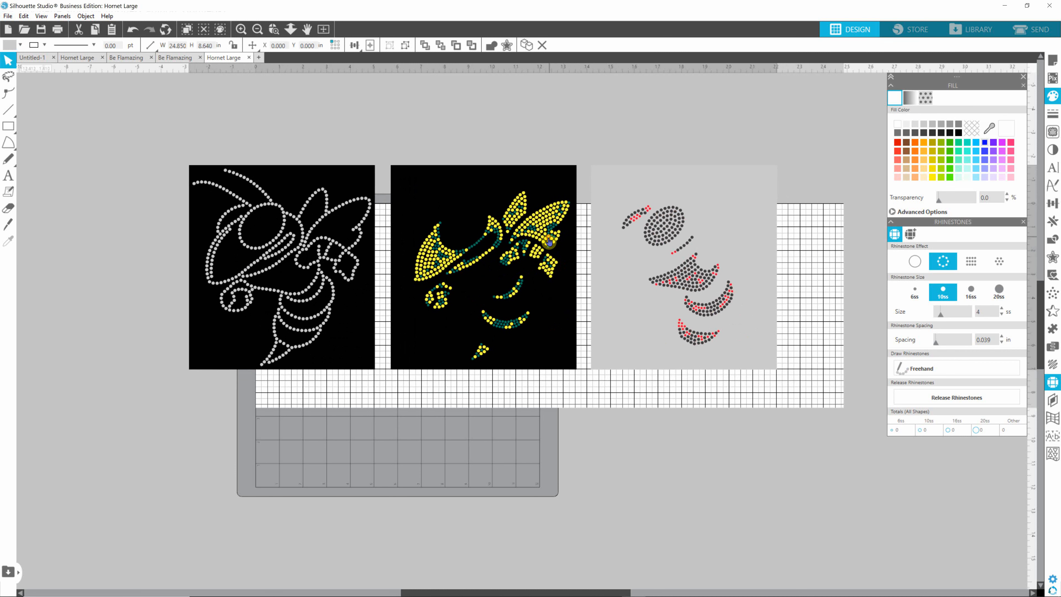
click(543, 308)
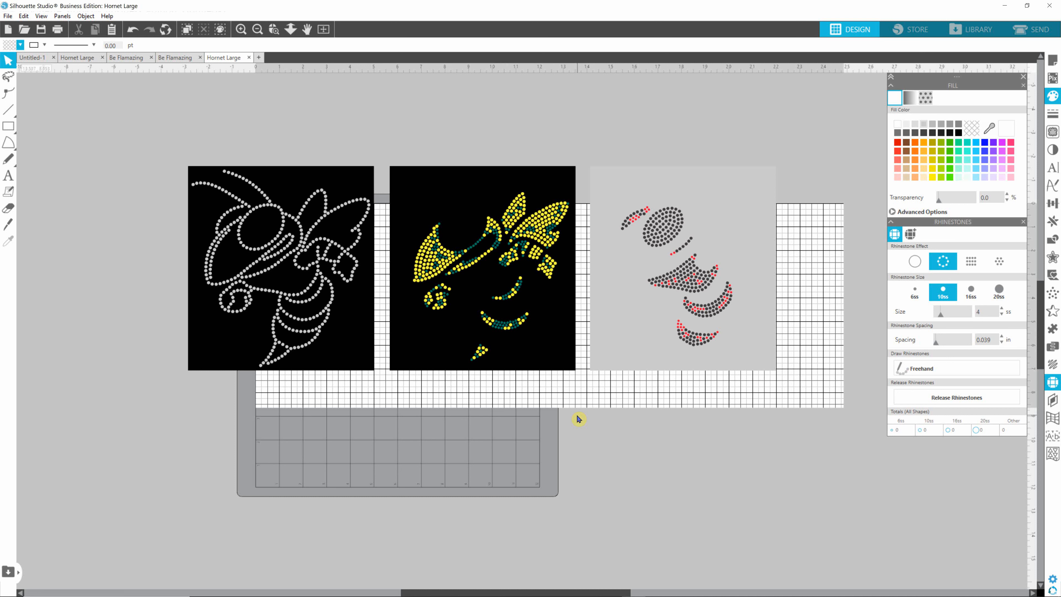
Ungroup the hornet design and delete the two black backgrounds and the grey one behind the circles
right_click(552, 296)
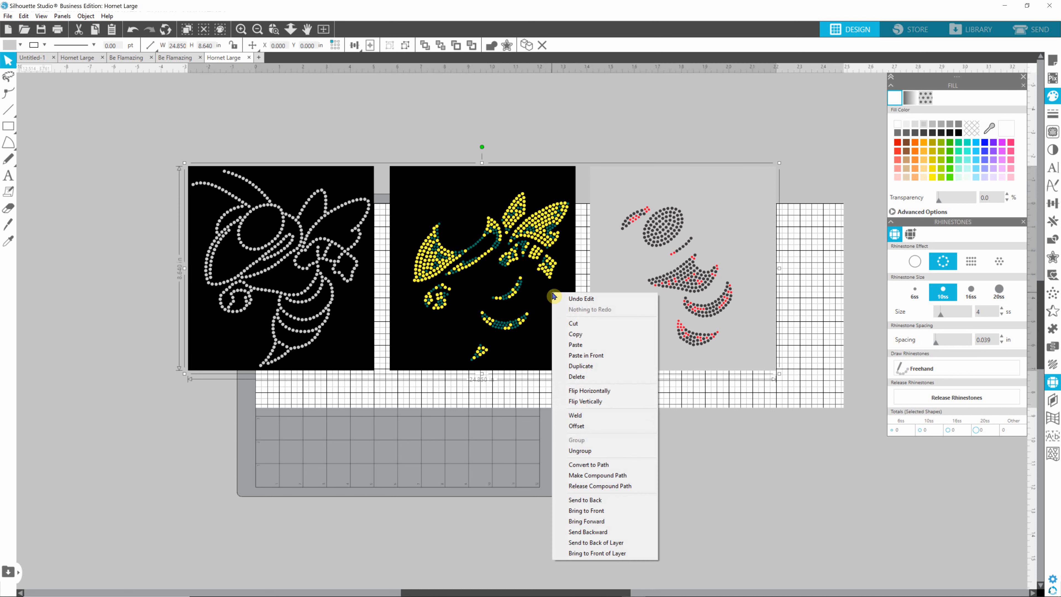
click(590, 451)
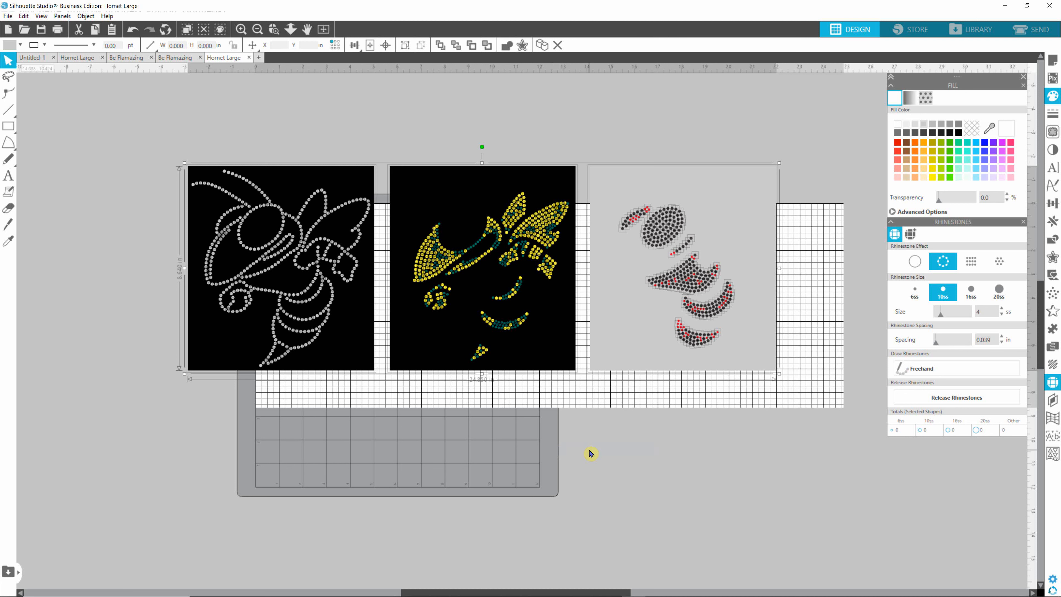
click(606, 455)
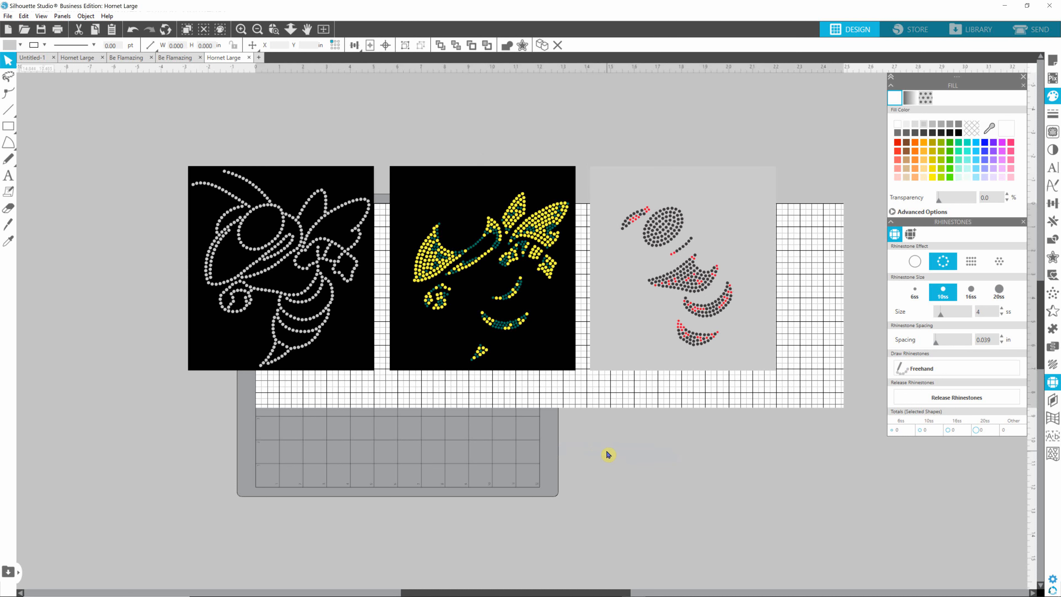
click(353, 351)
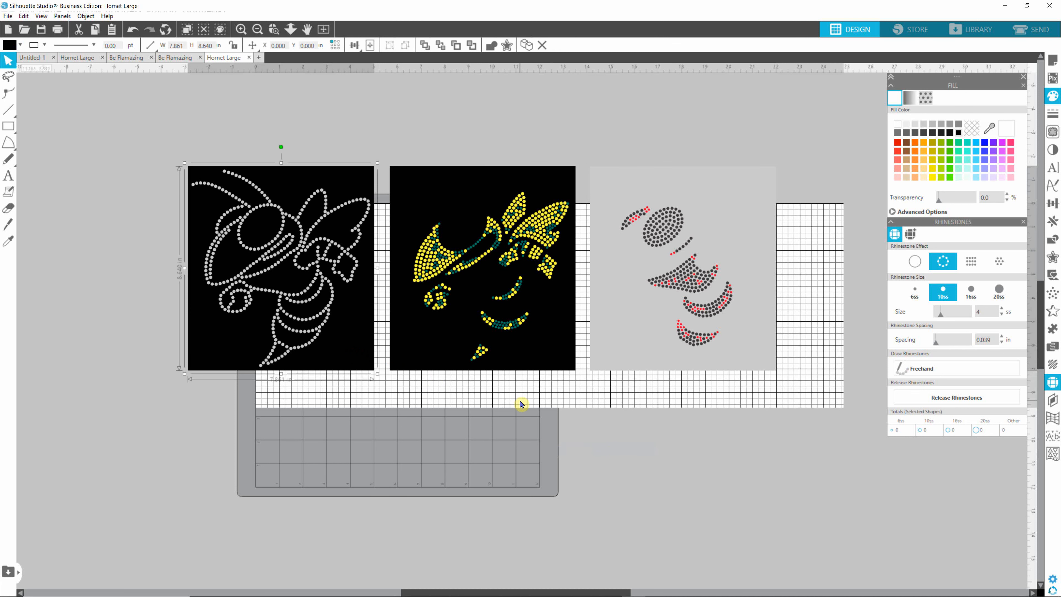
click(521, 404)
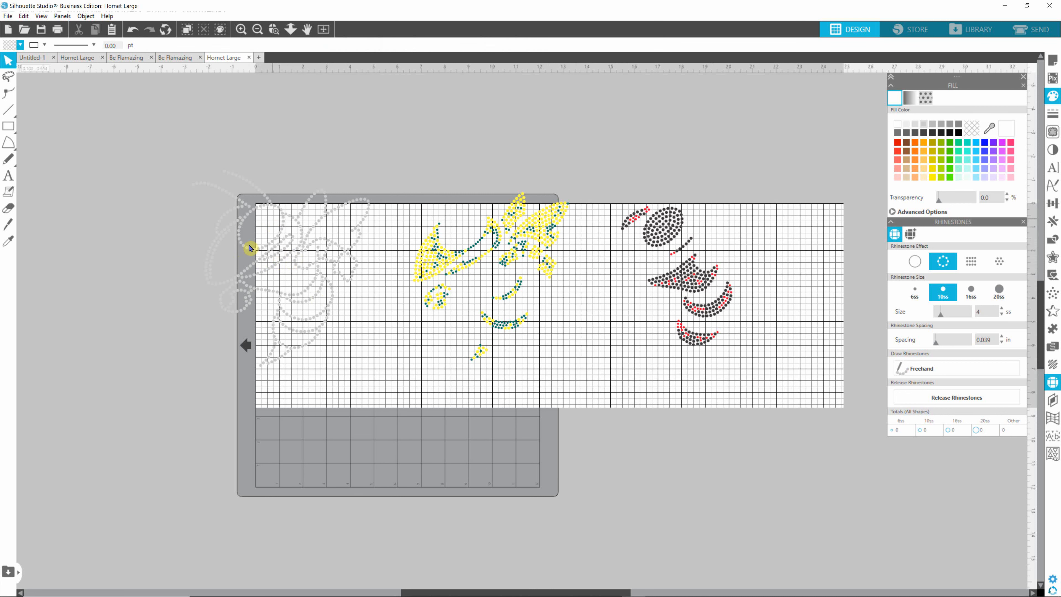
Select all circles of the light grey hornet outline and fill them with blue
drag(122, 112, 384, 417)
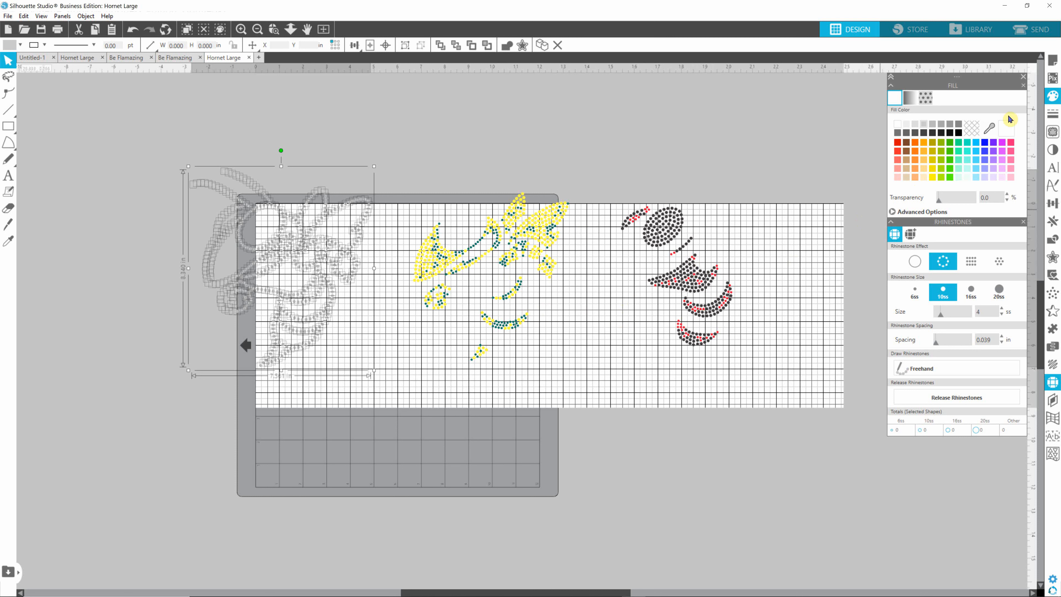
click(985, 146)
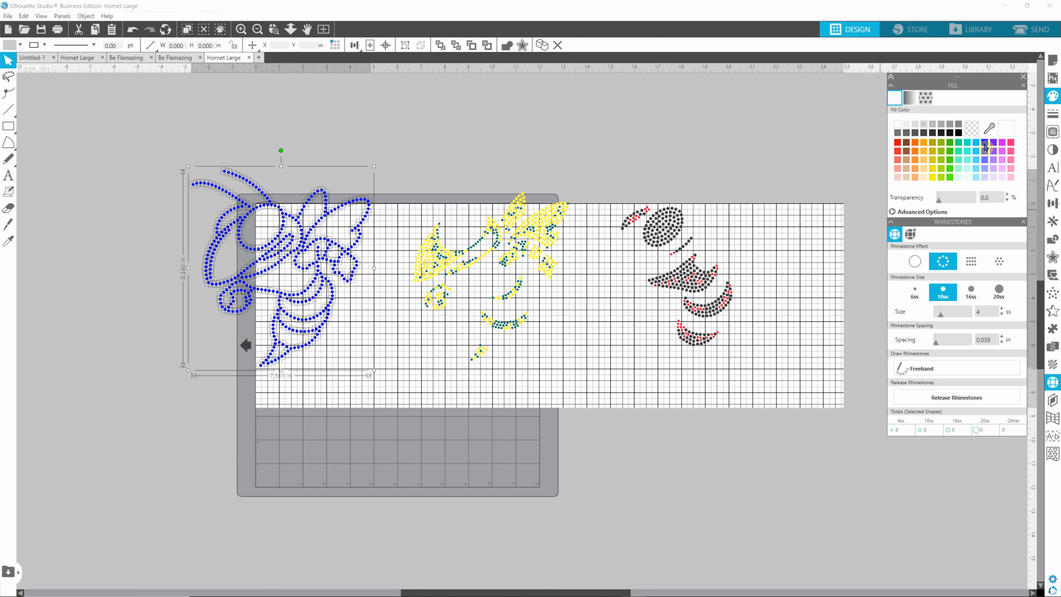
click(706, 461)
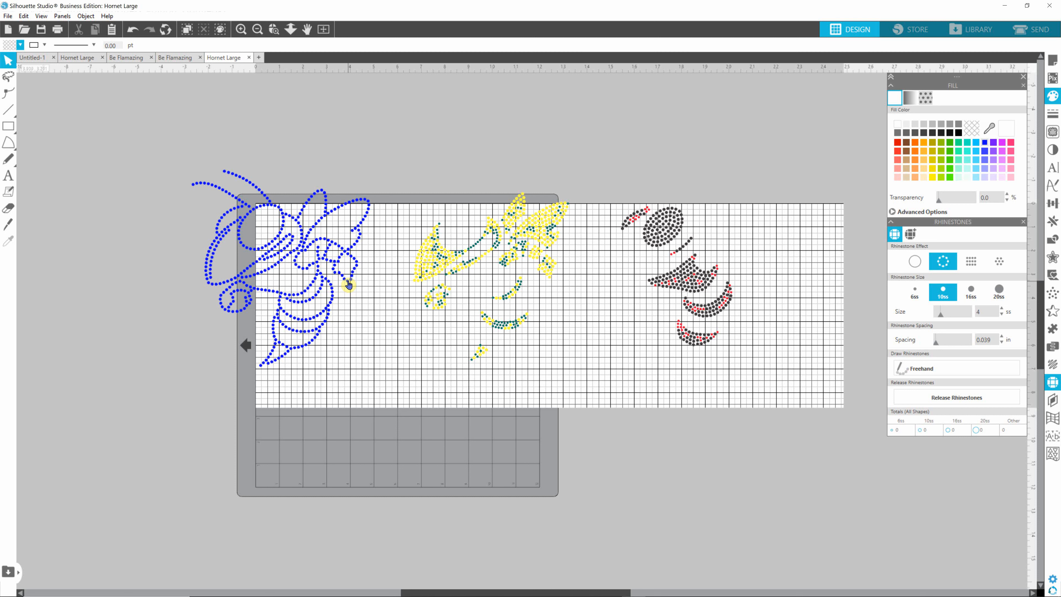
Check the size of one blue circle, convert all circles of the blue hornet outline to 10ss rhinestones, and deselect
click(348, 284)
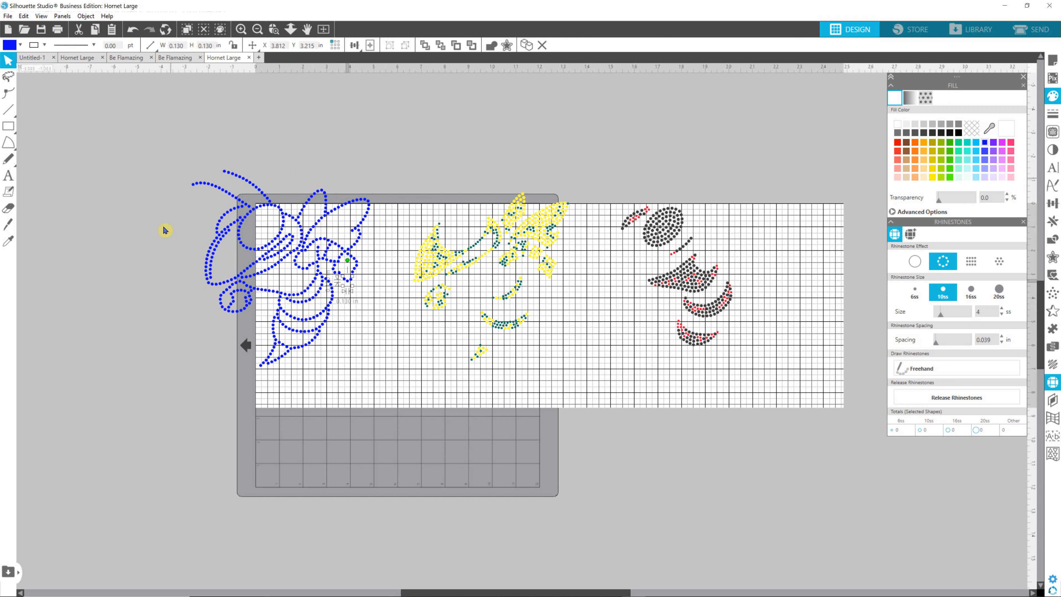
click(118, 136)
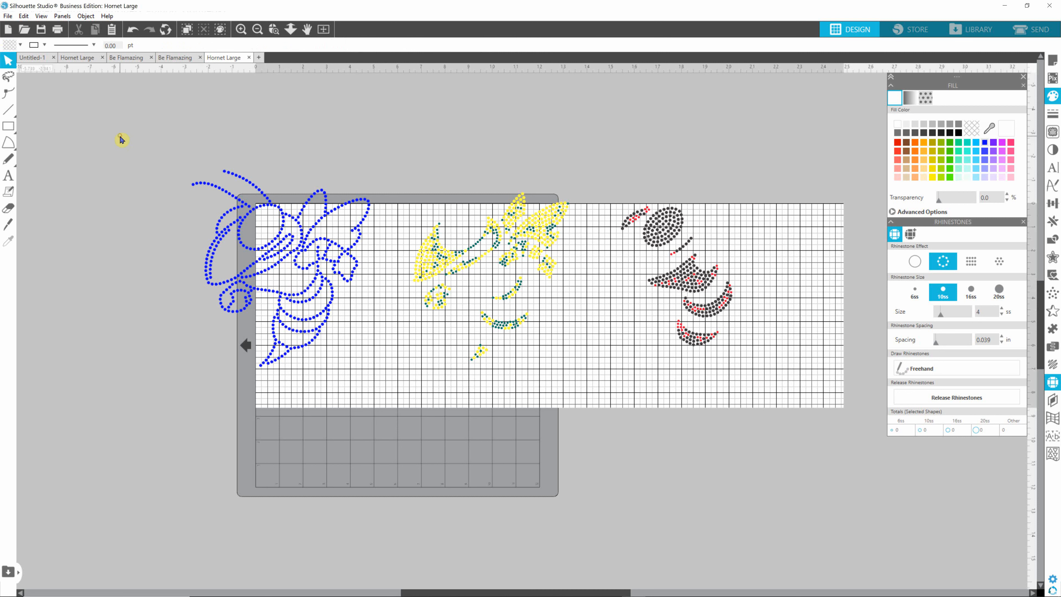
drag(147, 146, 385, 387)
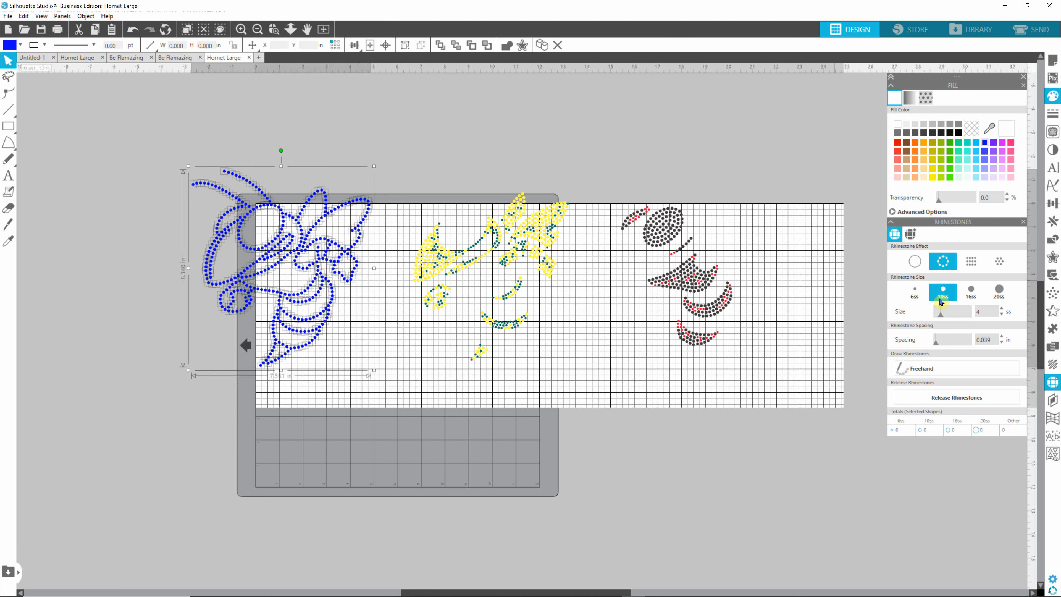
click(974, 261)
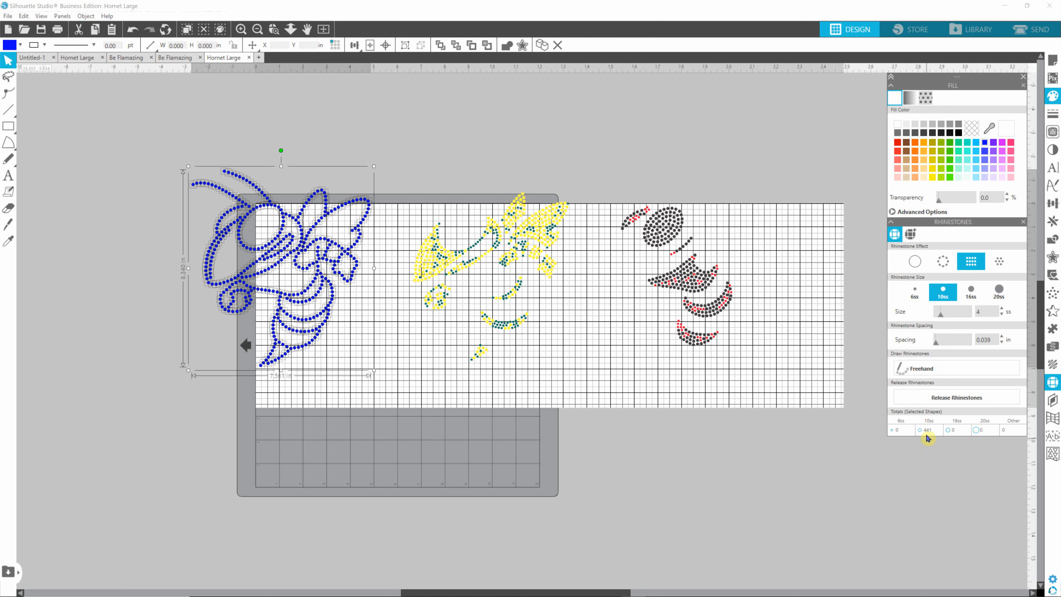
click(646, 464)
click(666, 447)
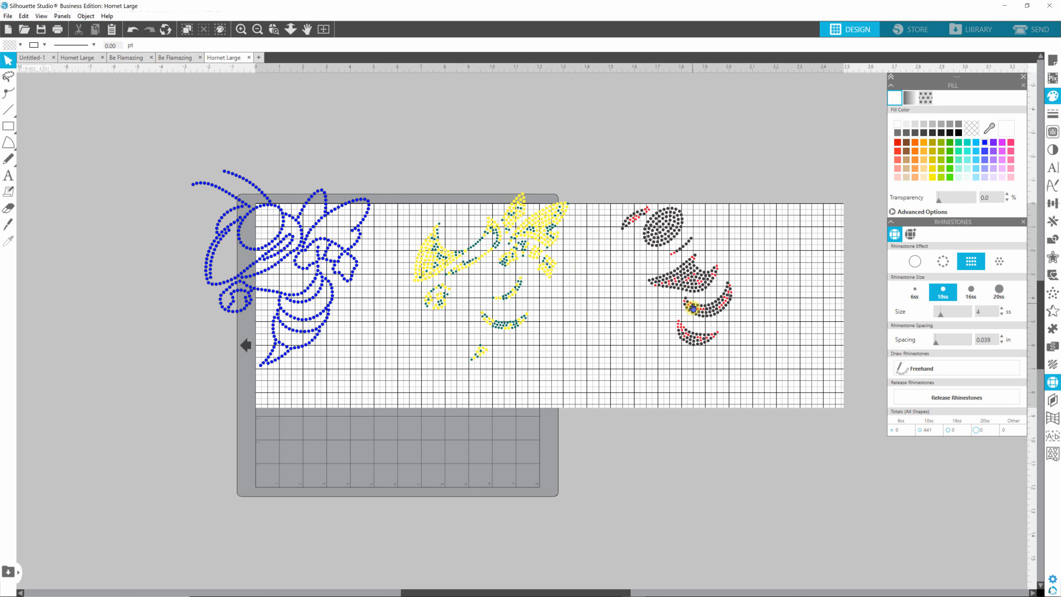
Open Select by Color for fill colours and check the size of one yellow and one dark green circle
click(221, 30)
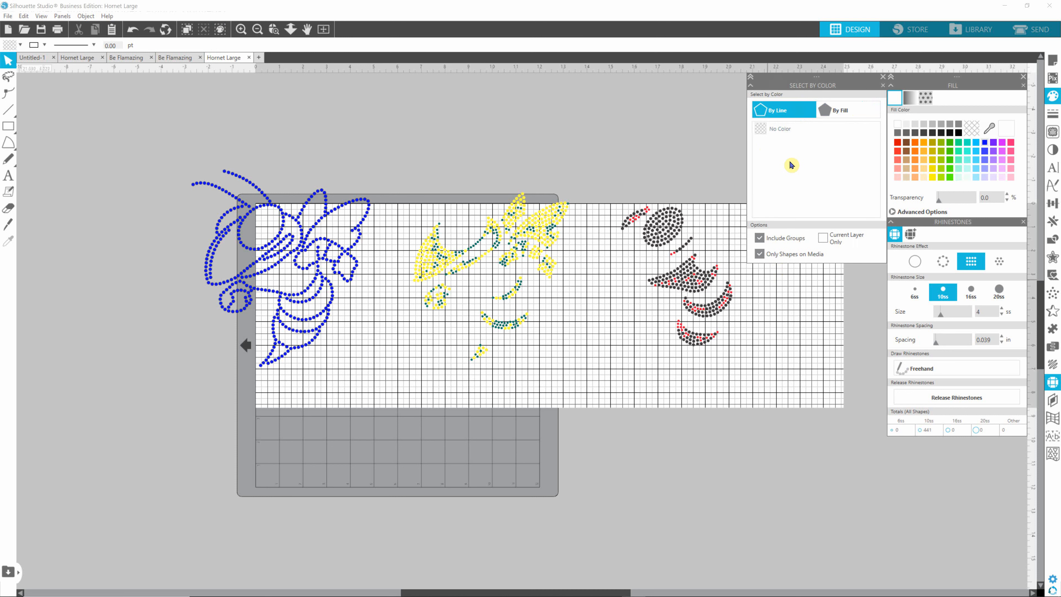
click(840, 119)
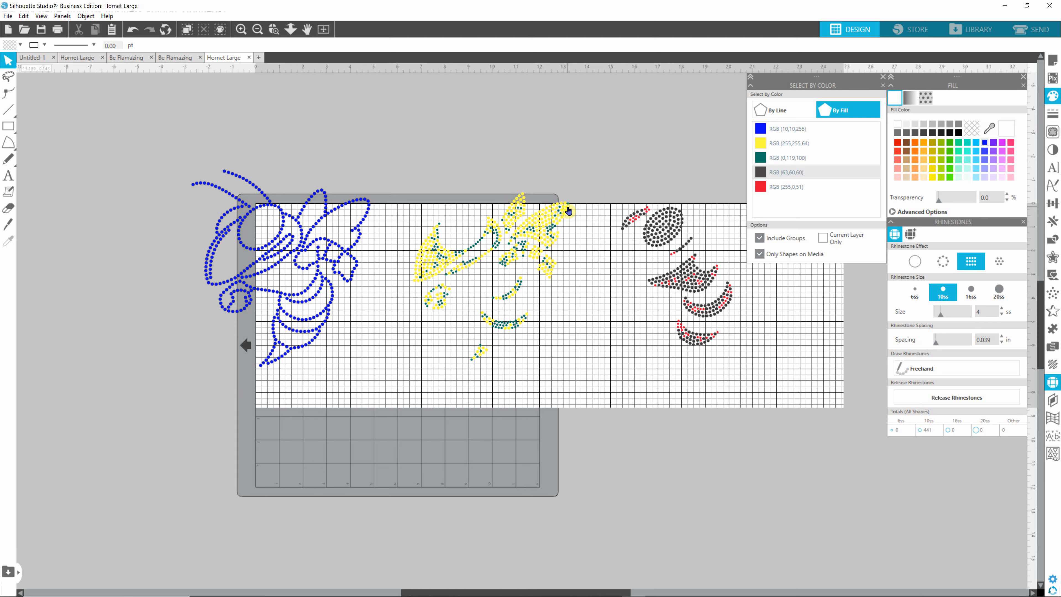
scroll(535, 315, up, 2)
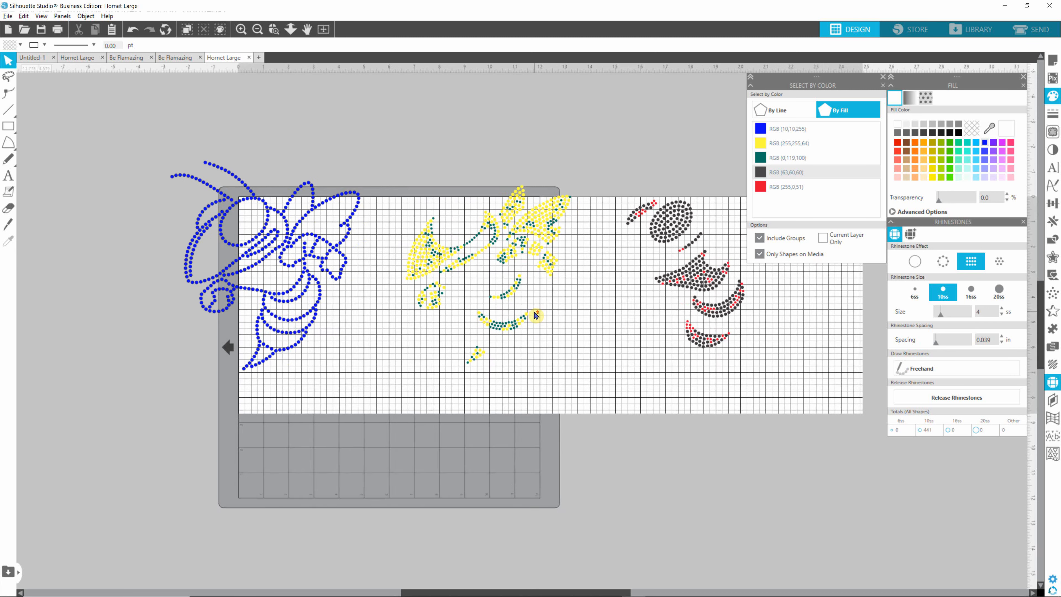
scroll(535, 316, up, 4)
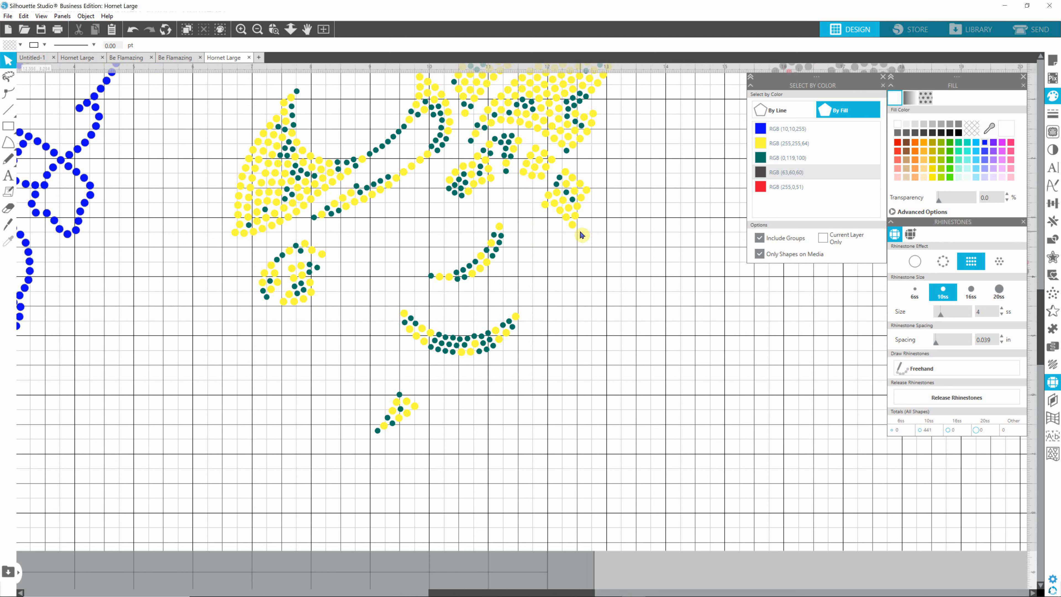
click(572, 225)
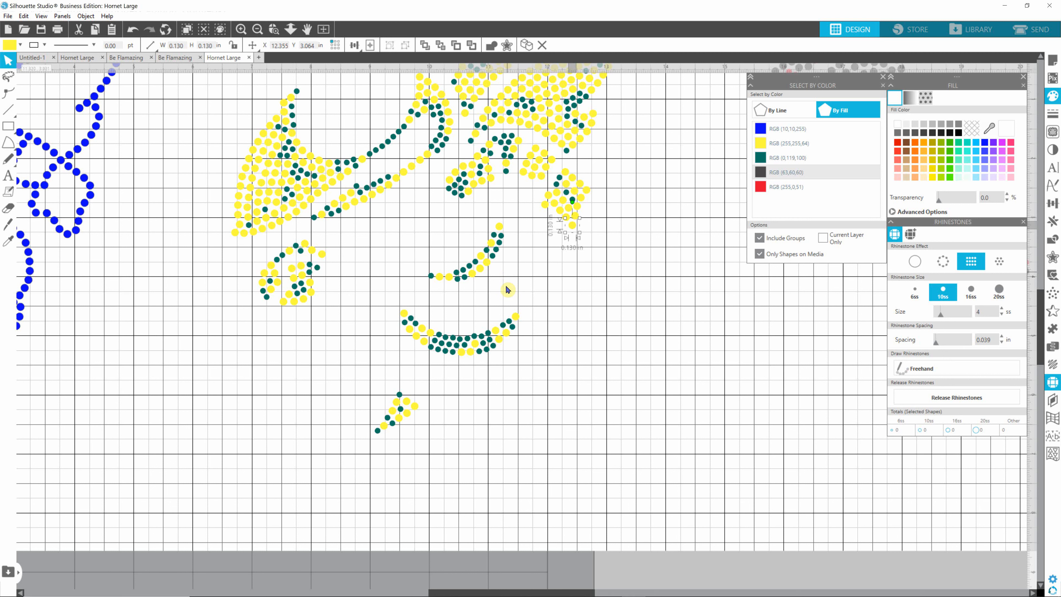
click(505, 265)
click(493, 257)
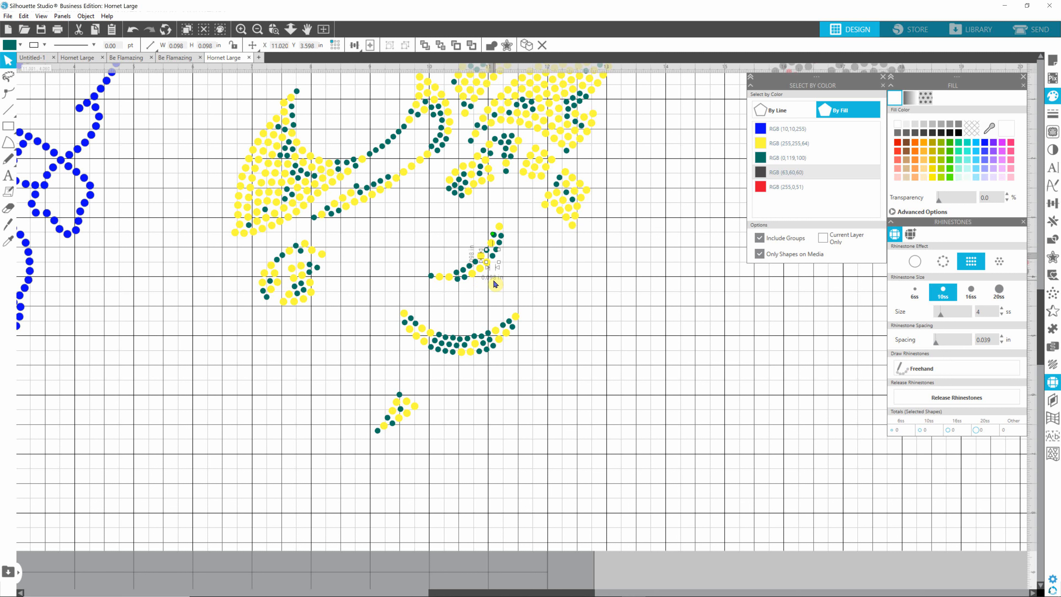
click(575, 293)
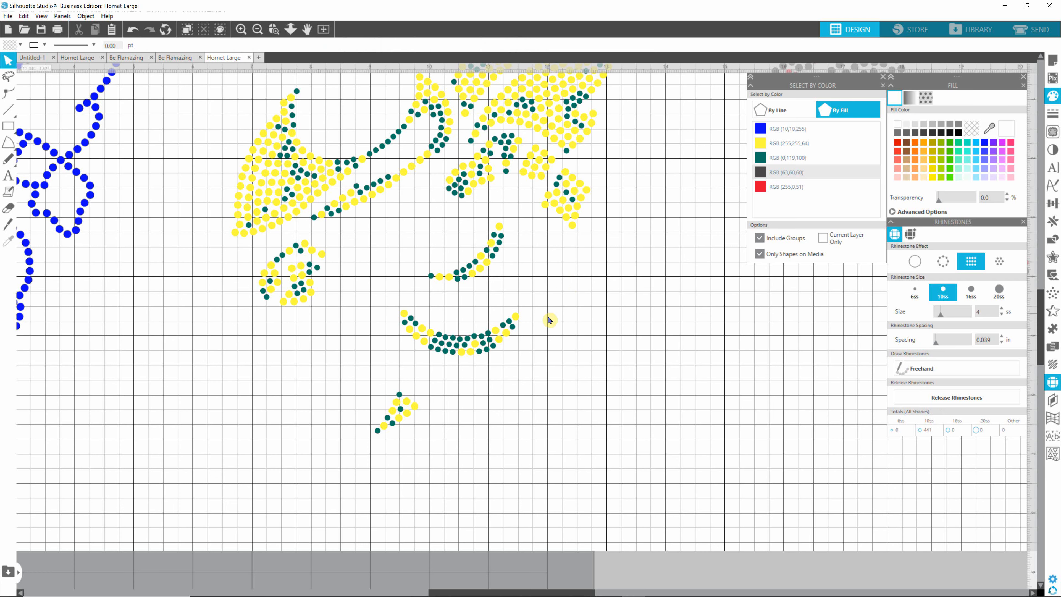
scroll(548, 320, up, 5)
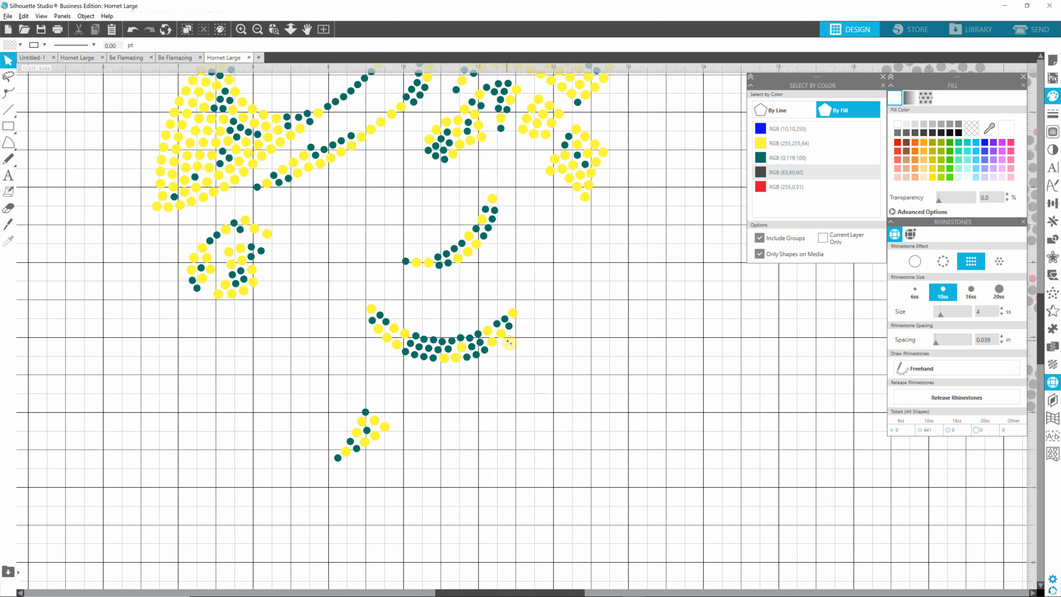
scroll(508, 342, up, 2)
key(alt)
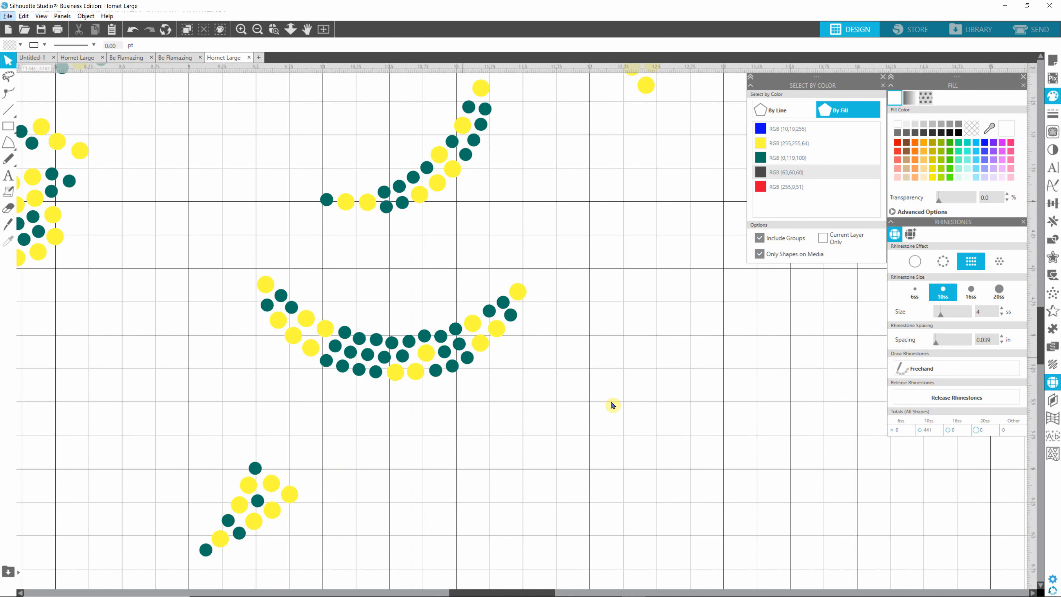
scroll(612, 399, down, 4)
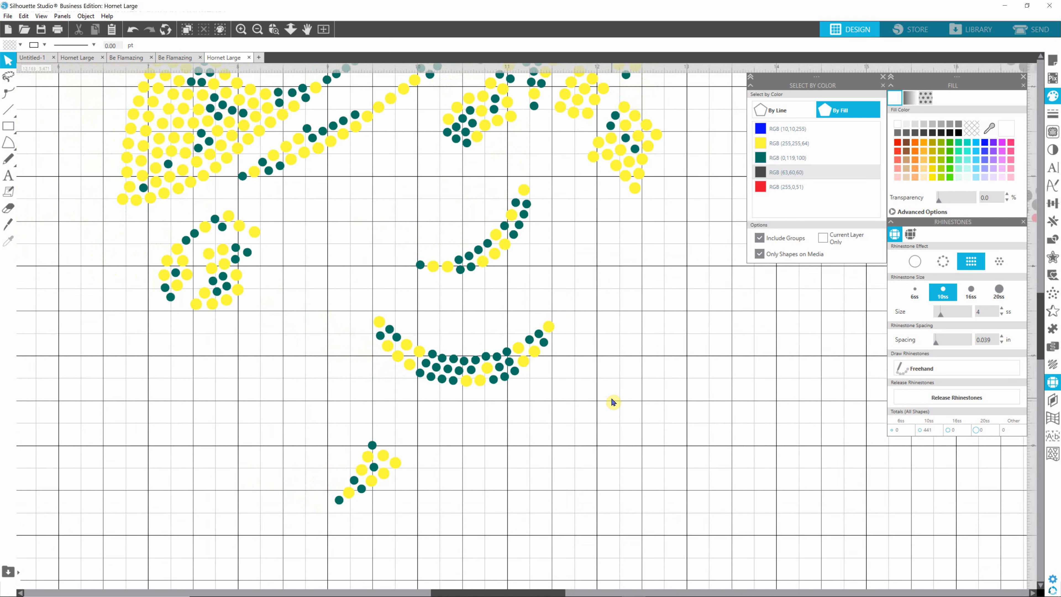
scroll(612, 401, down, 5)
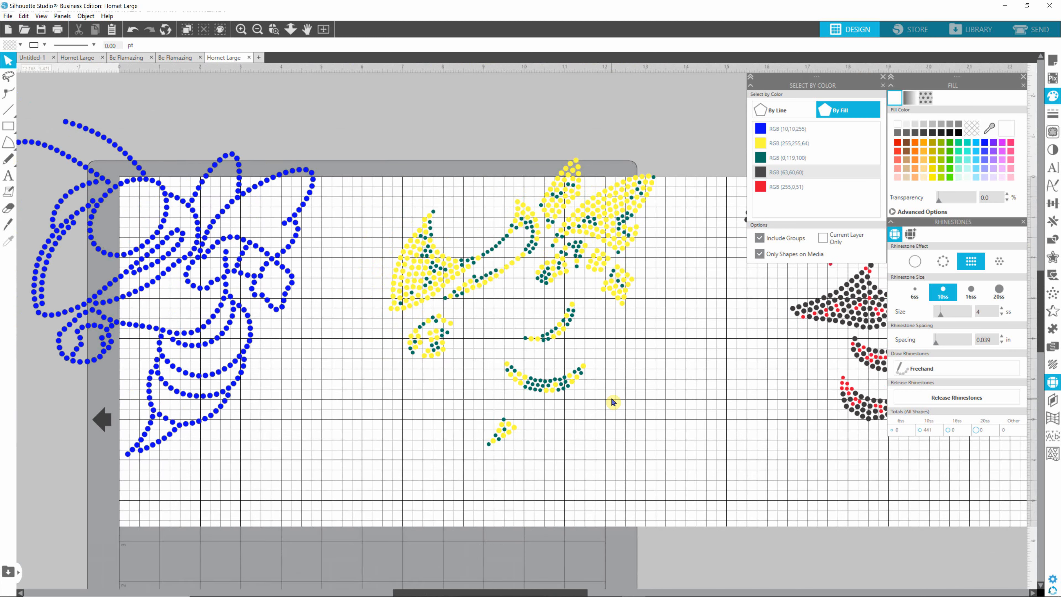
scroll(612, 402, down, 2)
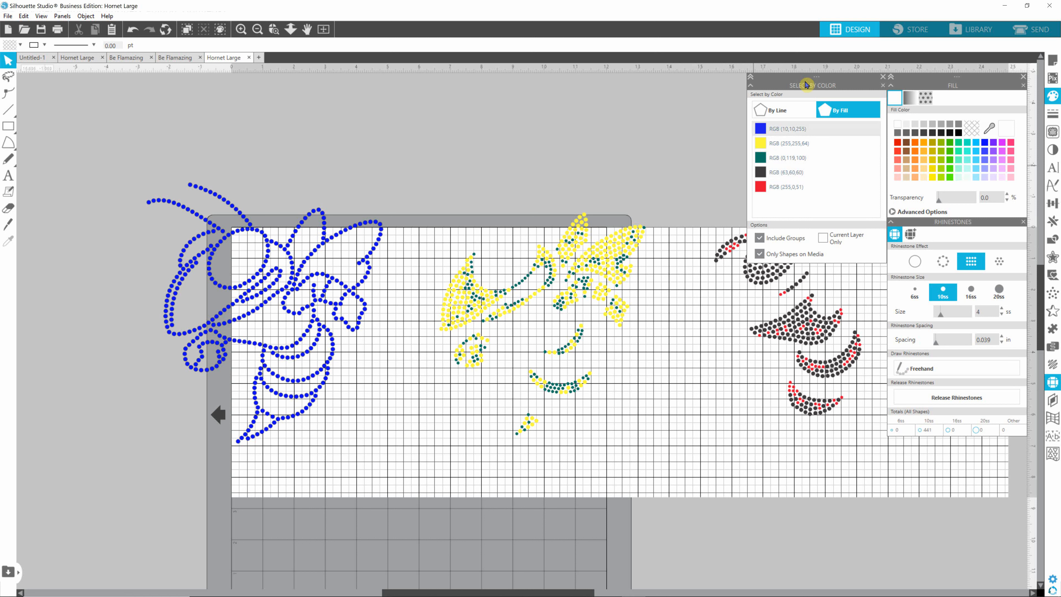
Select all yellow circles by fill colour, convert them to 10ss rhinestones, and deselect
click(762, 144)
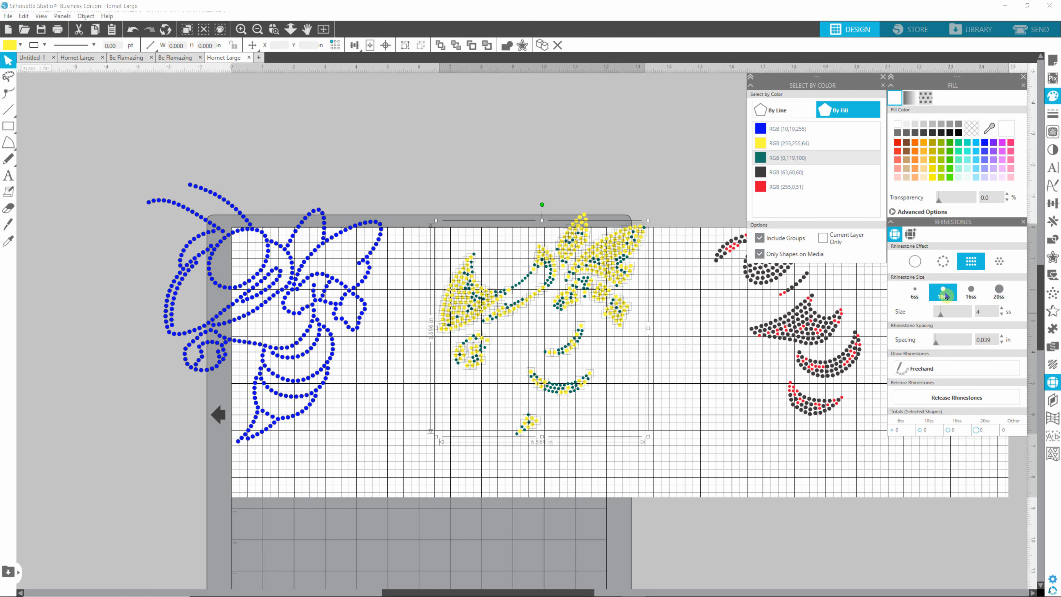
click(1003, 265)
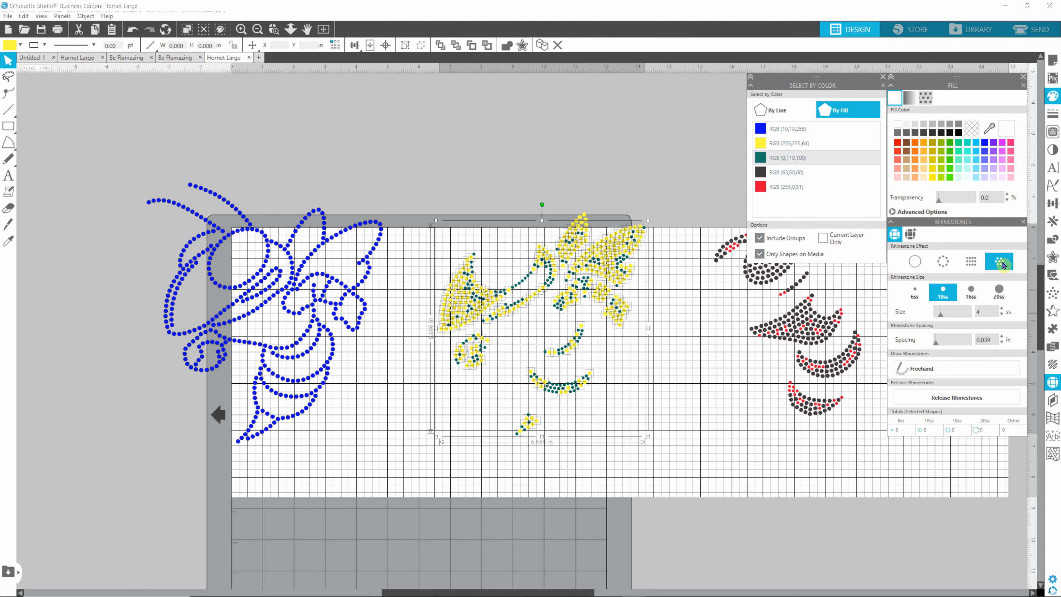
click(727, 405)
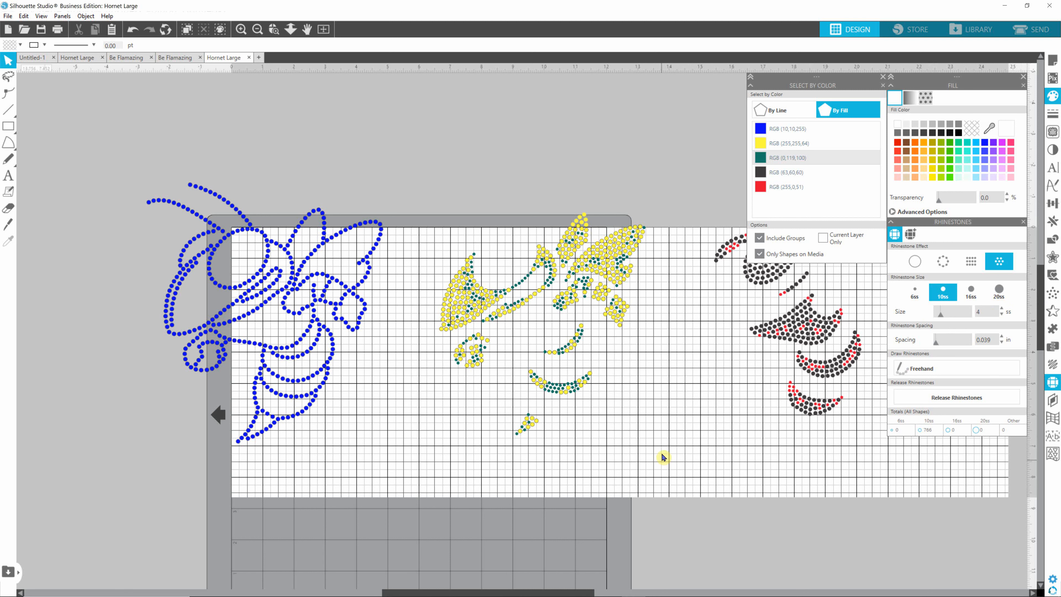
Select all dark green circles by fill colour, convert them to 6ss rhinestones only, and deselect
click(761, 161)
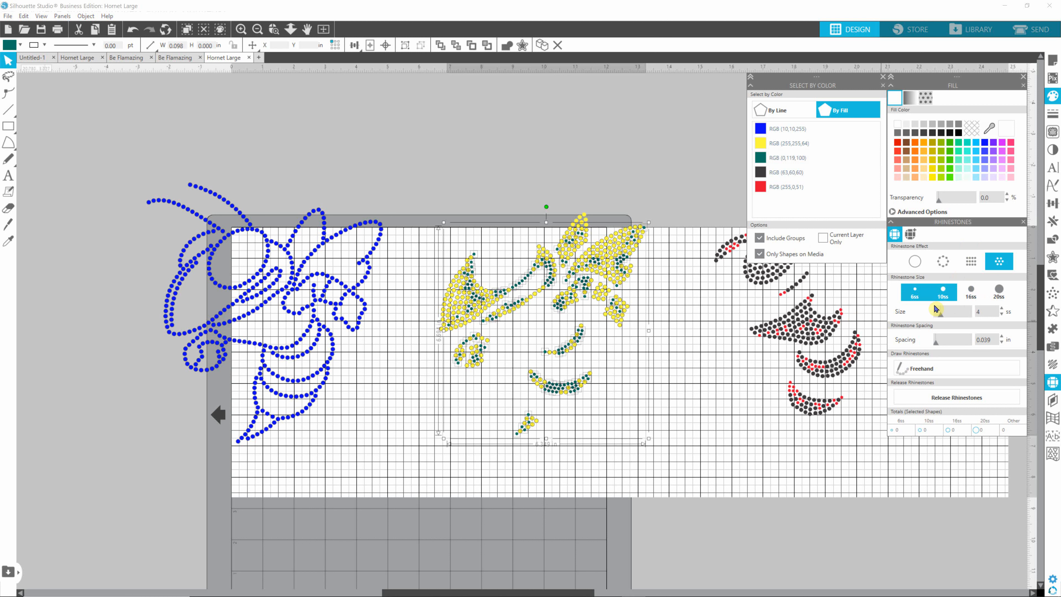
click(914, 295)
click(945, 267)
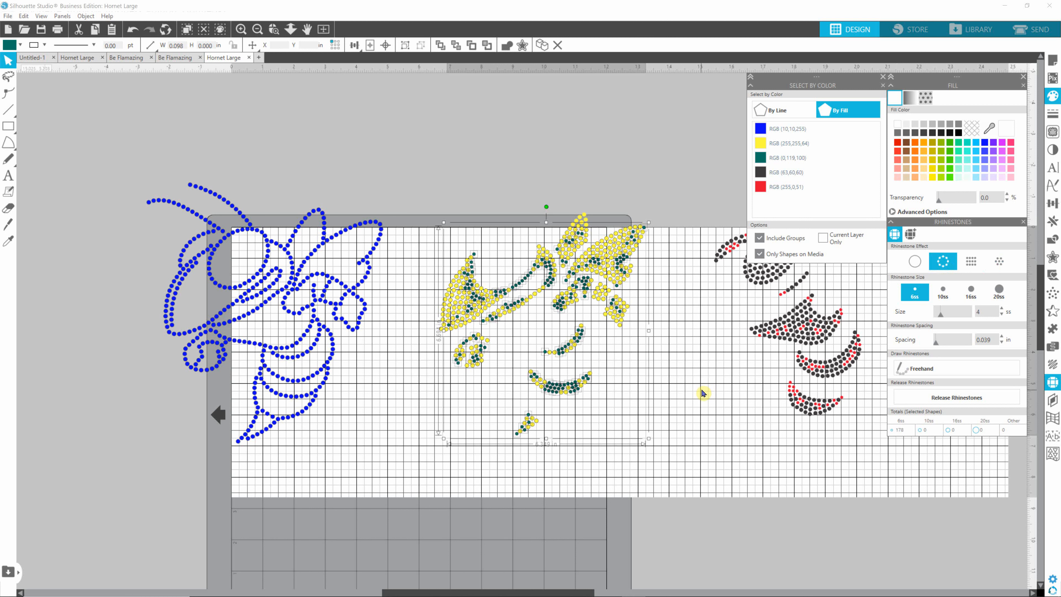
click(718, 426)
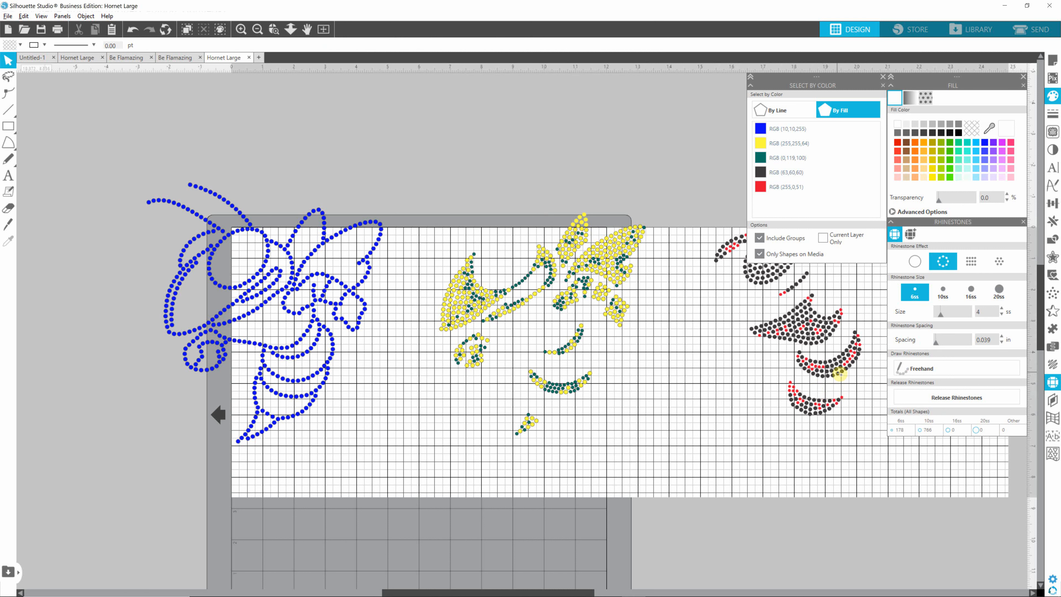
Check the size of one dark grey circle and one red circle in the third hornet part
key(alt)
click(813, 346)
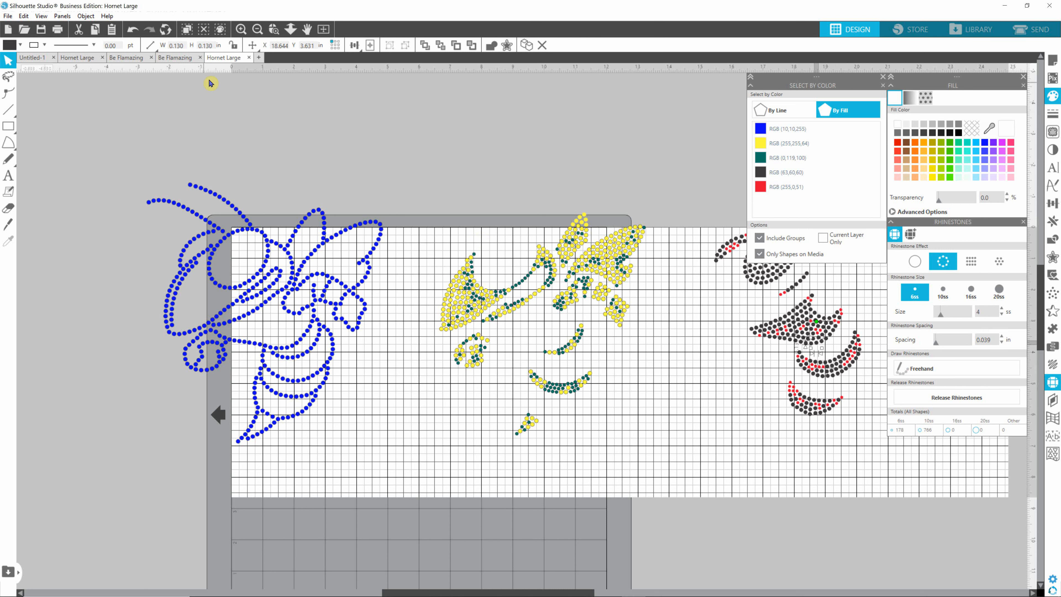
click(683, 376)
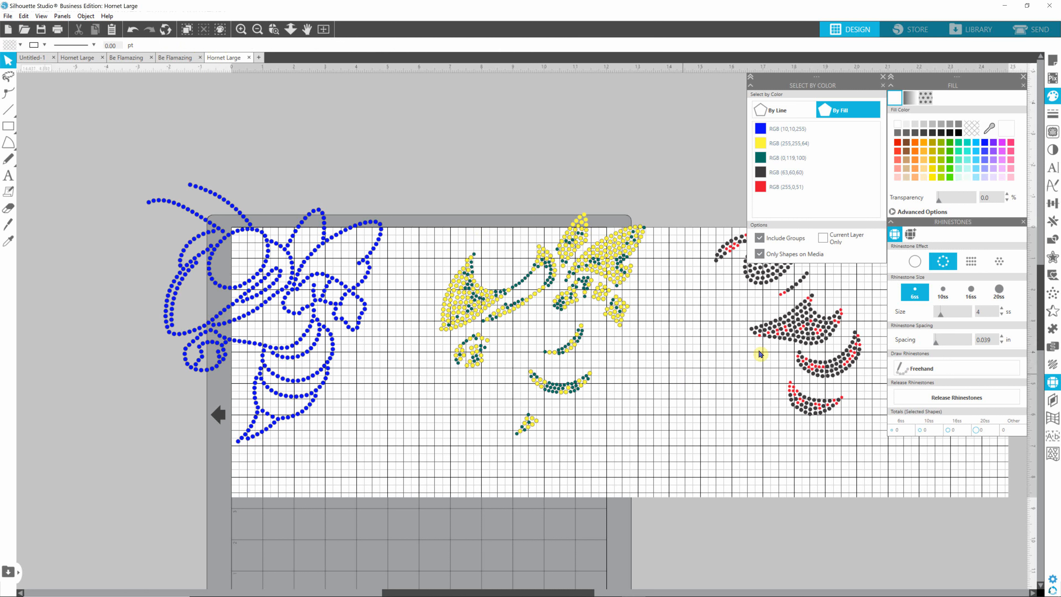
click(760, 339)
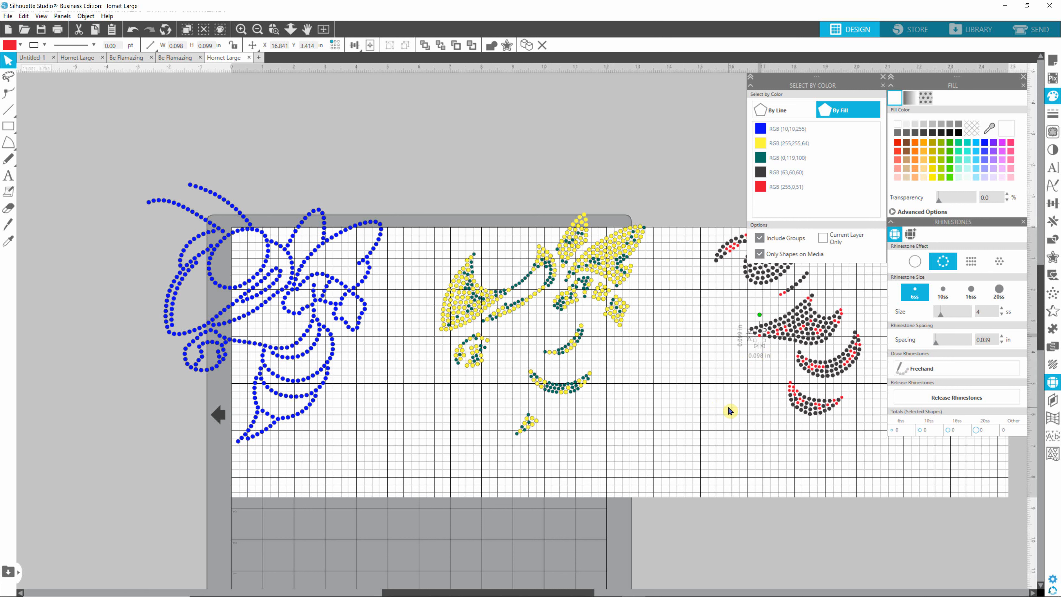
click(736, 403)
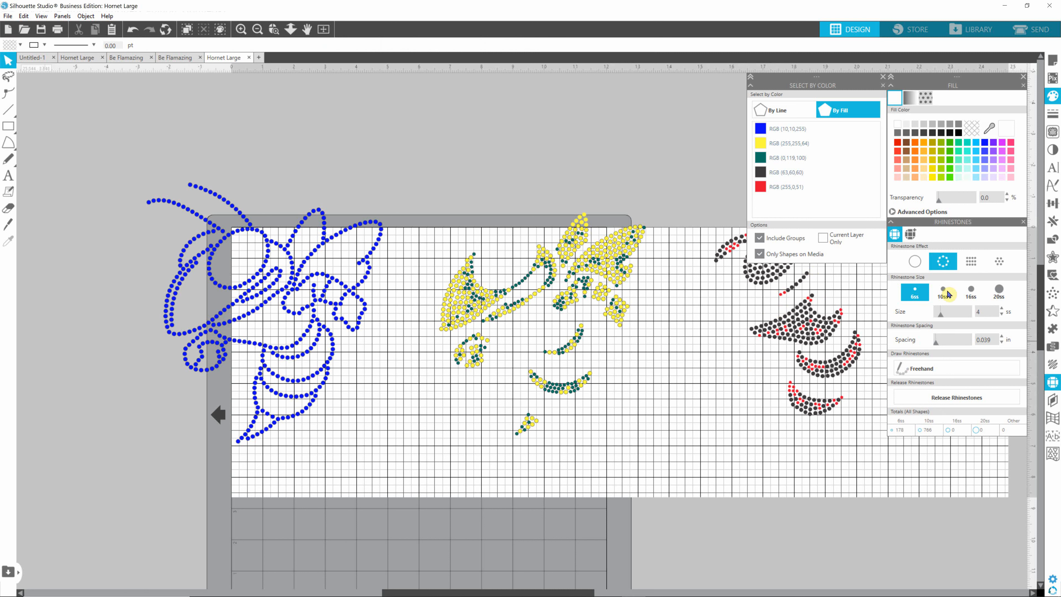
Select all red circles by fill colour, convert them to 6ss rhinestones, and deselect
click(912, 291)
click(760, 188)
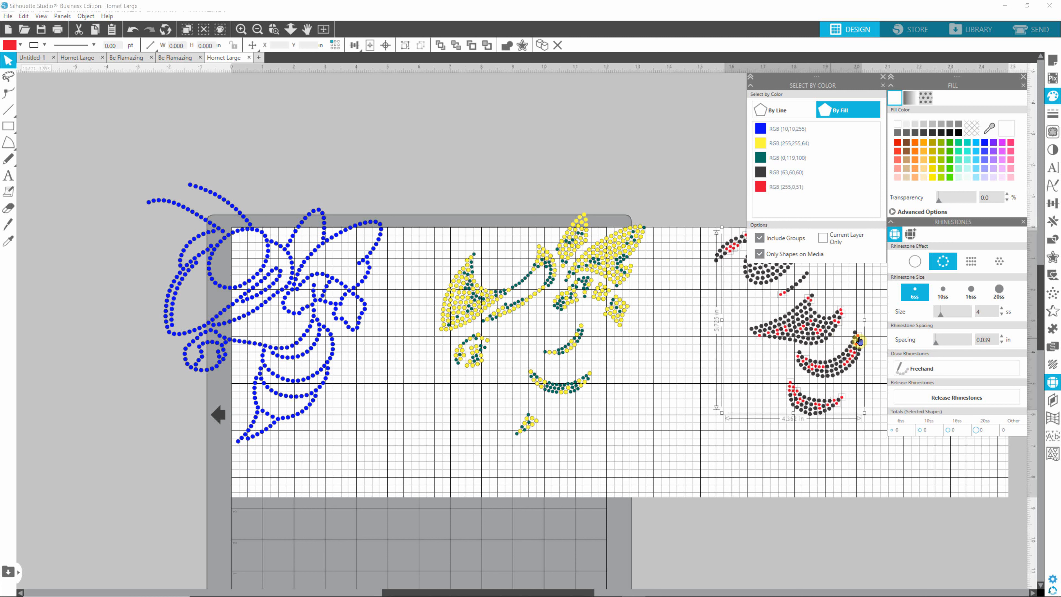
click(1000, 264)
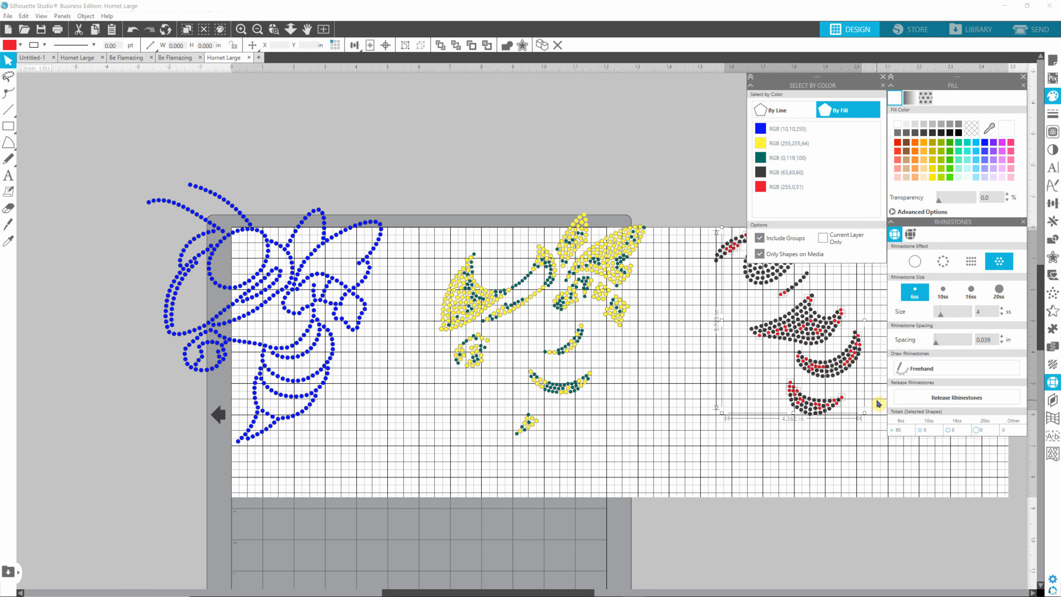
click(943, 263)
click(645, 404)
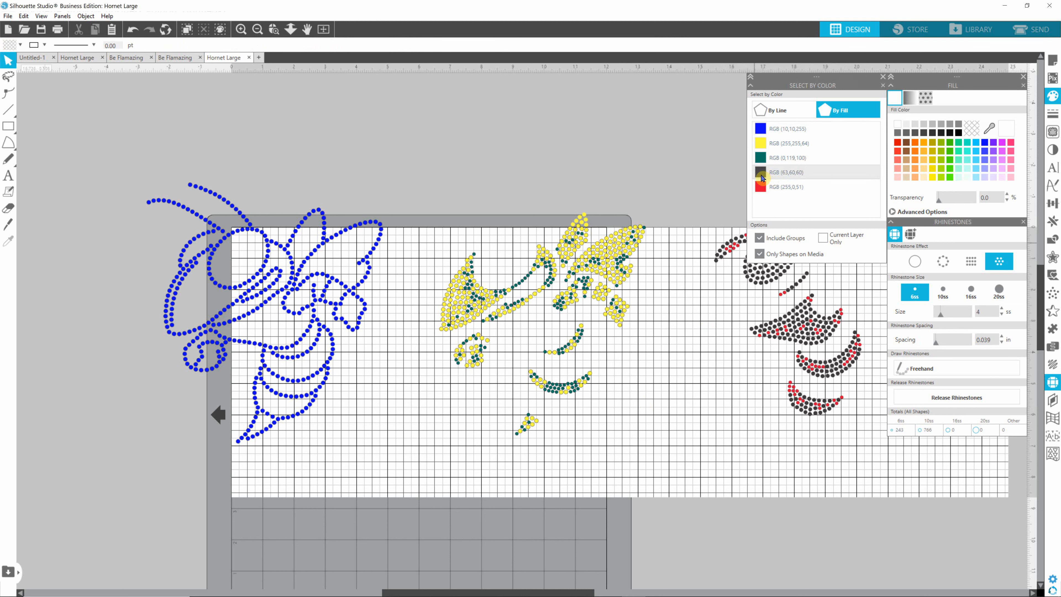
Select all dark grey circles by fill colour, convert them to 10ss rhinestones, and deselect
click(761, 172)
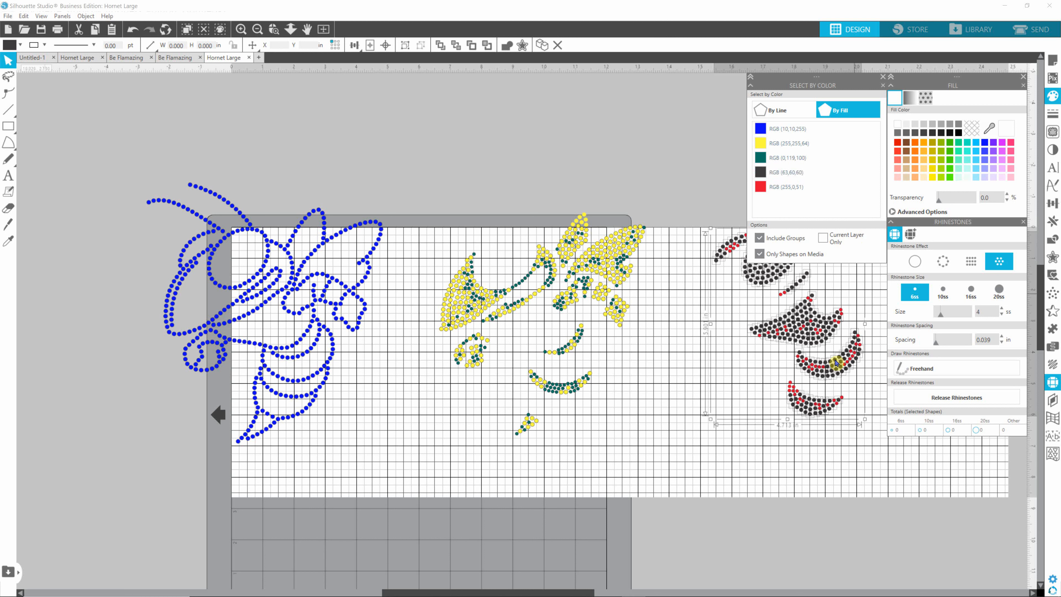
click(943, 293)
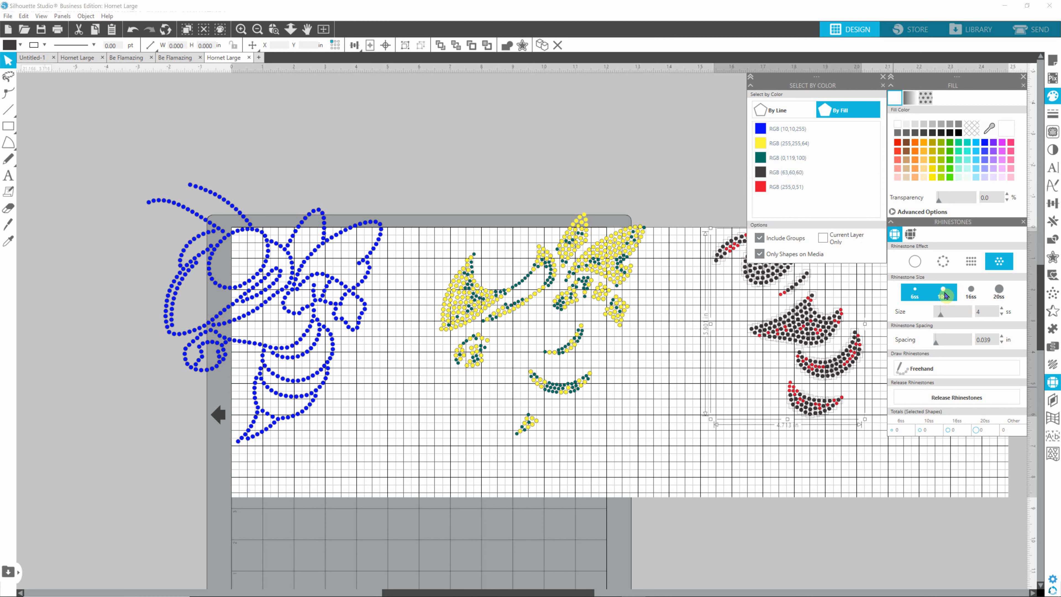
click(944, 264)
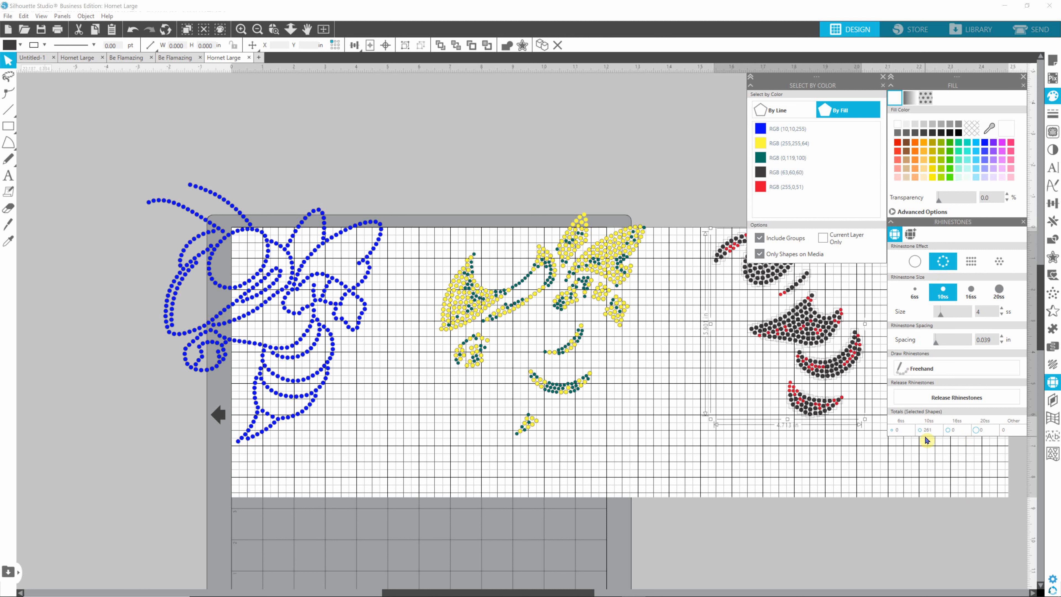
click(777, 482)
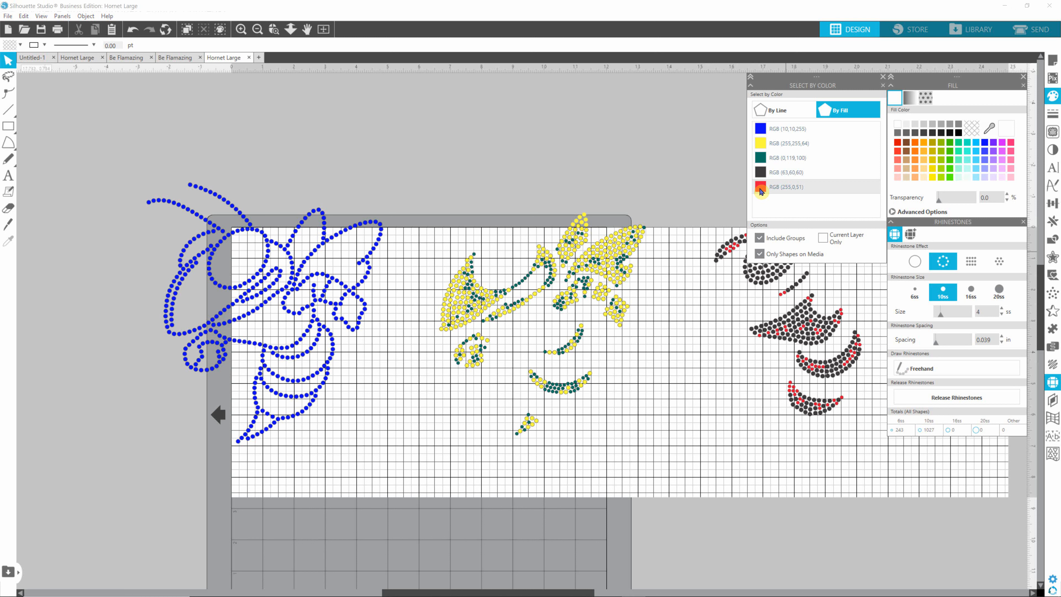
Select all red rhinestones by fill colour to check their size and count
click(767, 187)
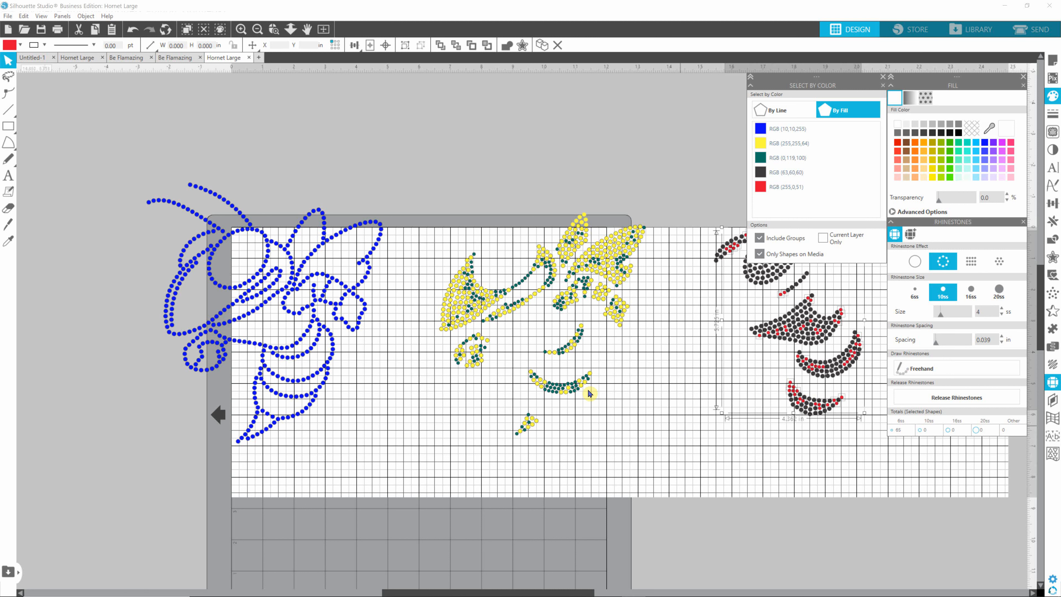
Select all dark grey rhinestones by fill colour to check their size and count, and deselect
click(744, 263)
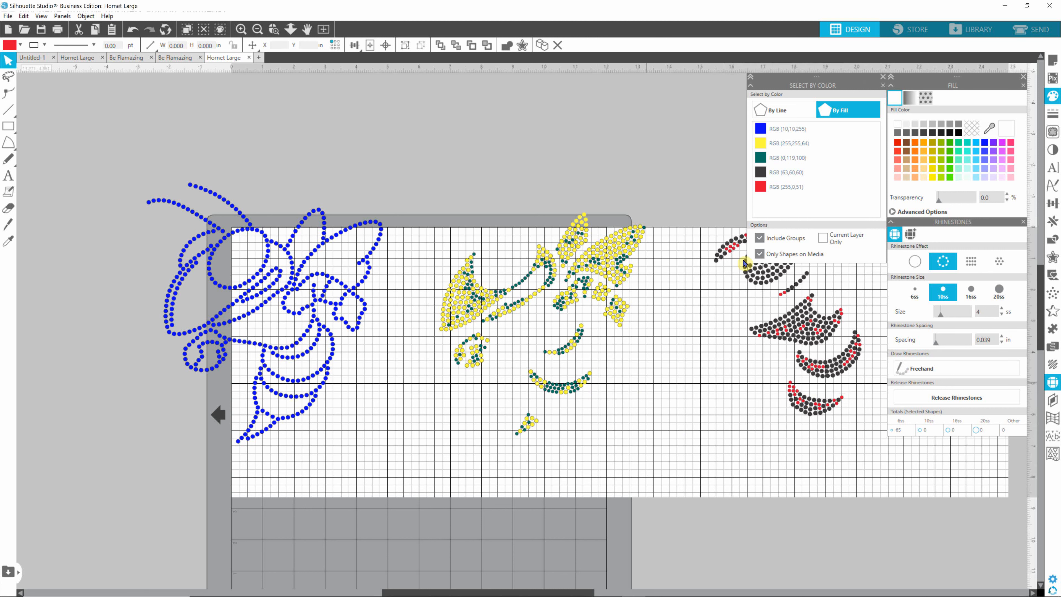
click(759, 177)
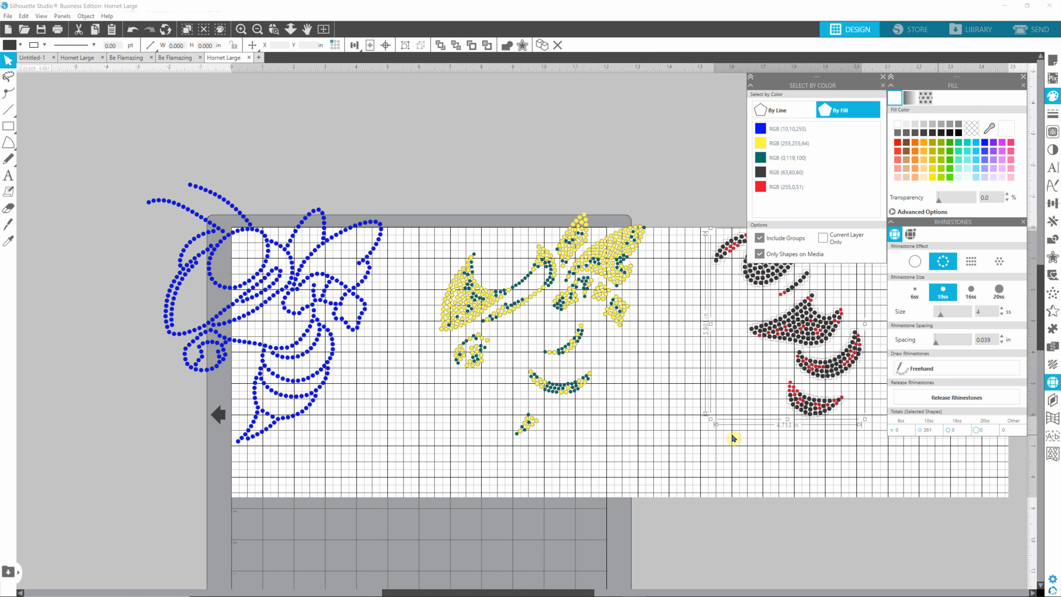
click(672, 440)
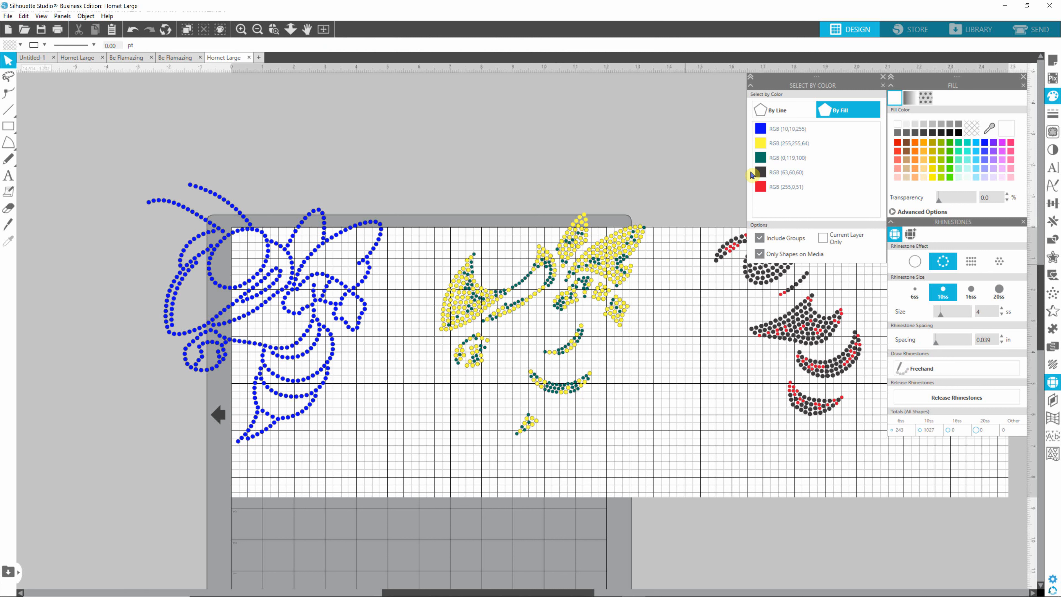
Check the size and count of the dark green rhinestones and of the yellow ones, selecting each group by fill colour, and deselect
click(781, 158)
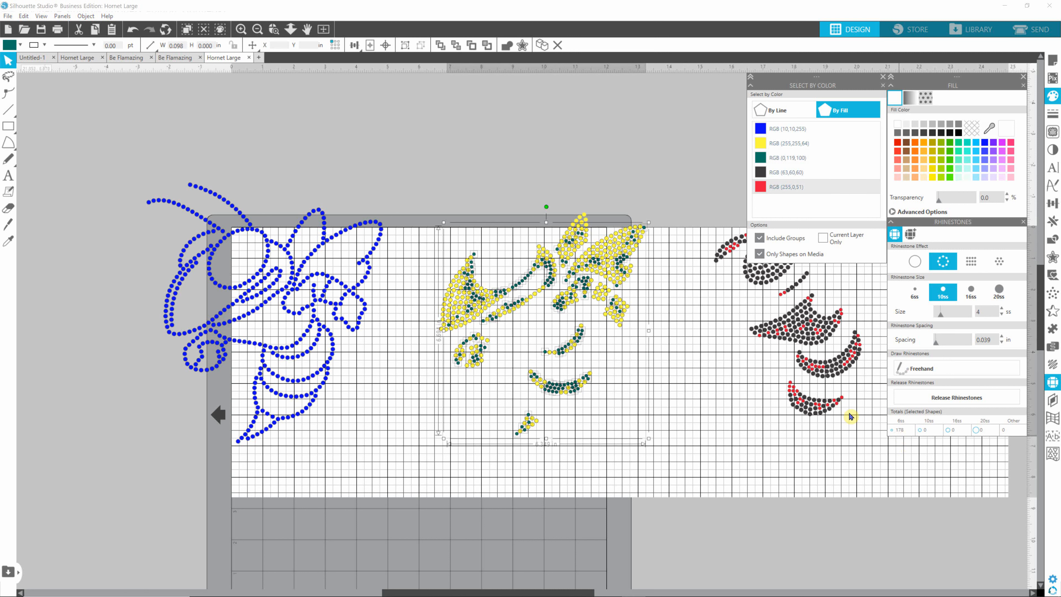
click(677, 415)
click(759, 150)
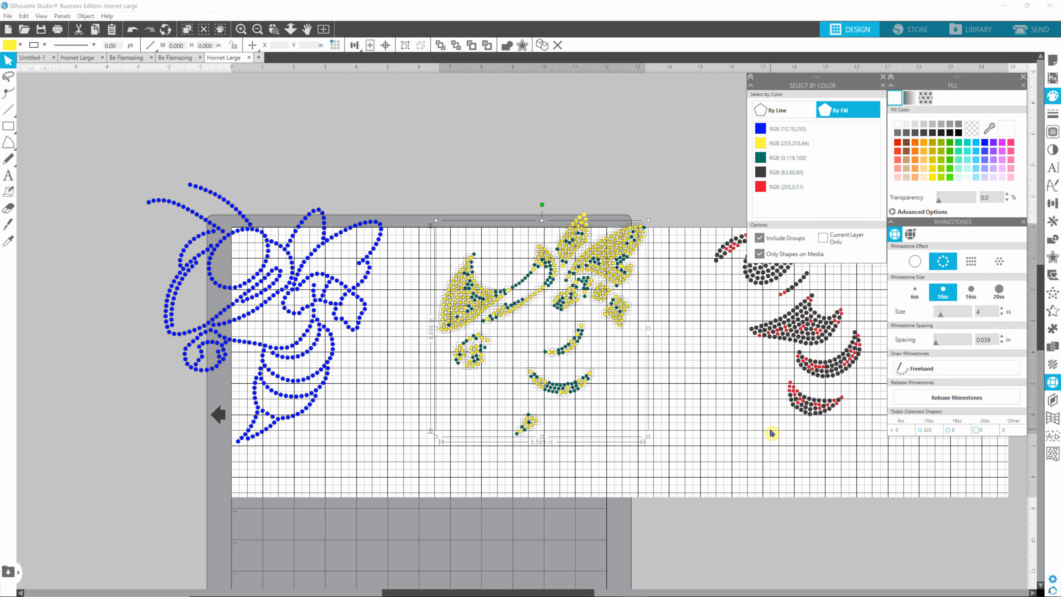
click(712, 401)
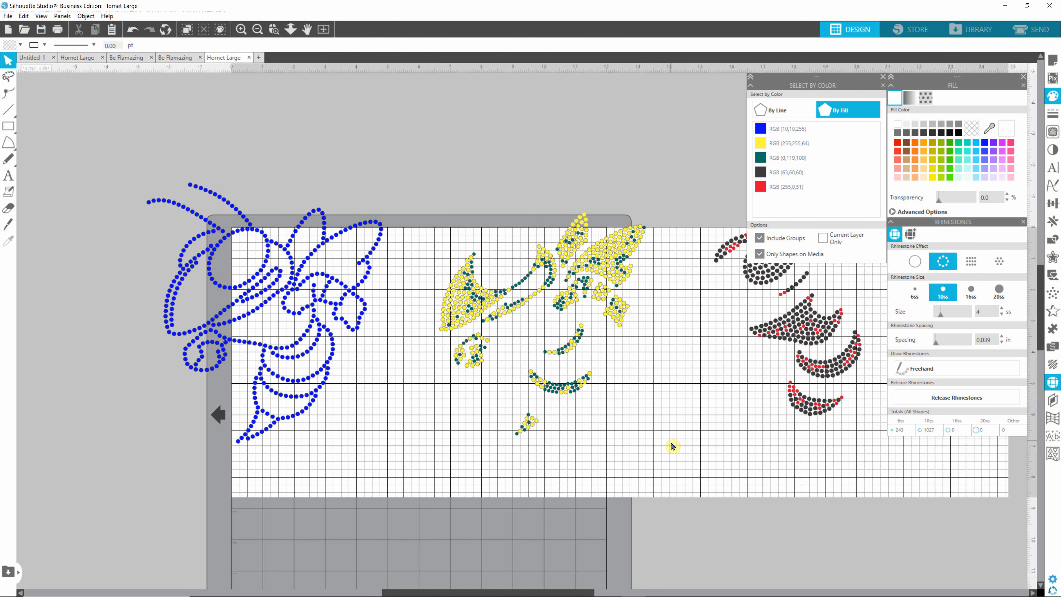